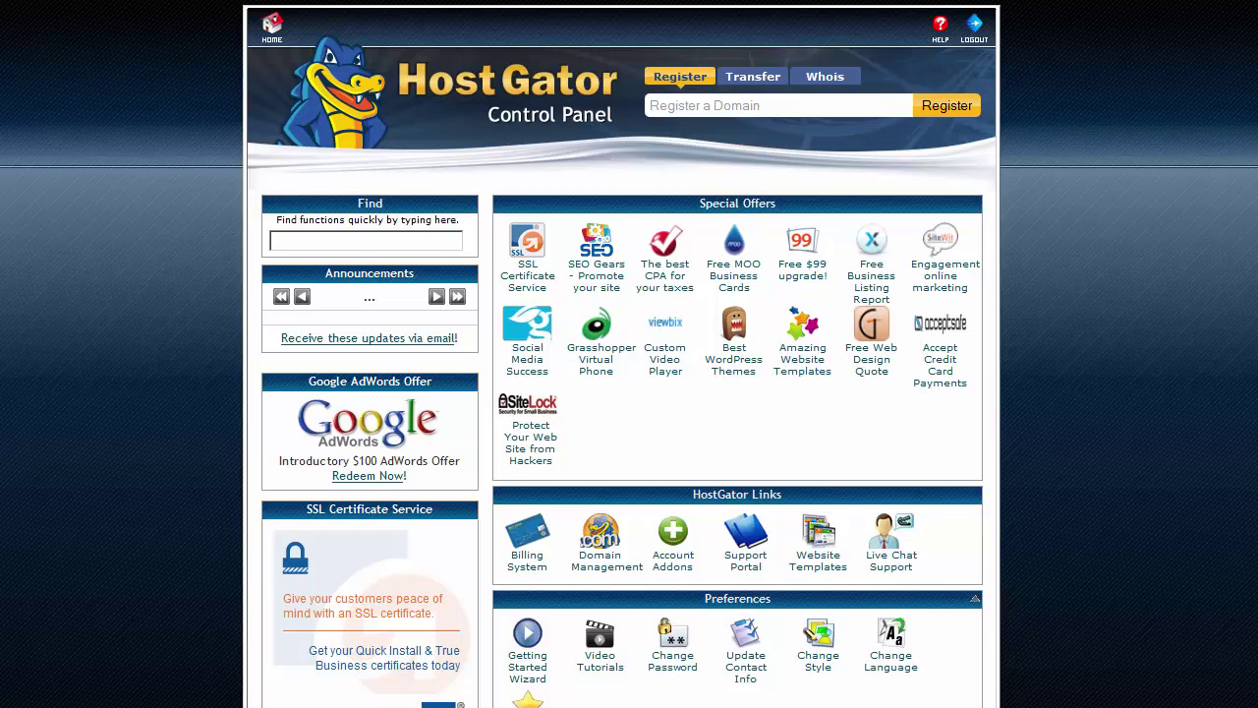
- Scroll the cPanel home down to the Software section where QuickInstall is listed
scroll(629, 394, "down", 10)
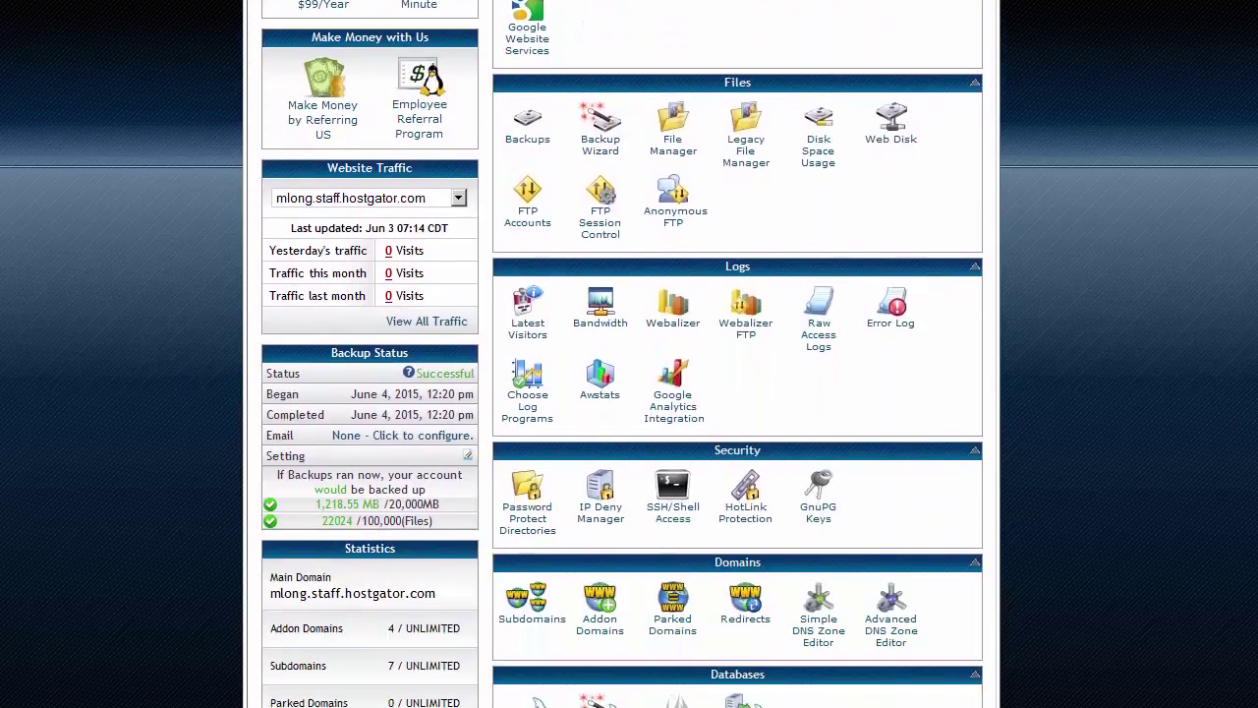
scroll(629, 393, "down", 5)
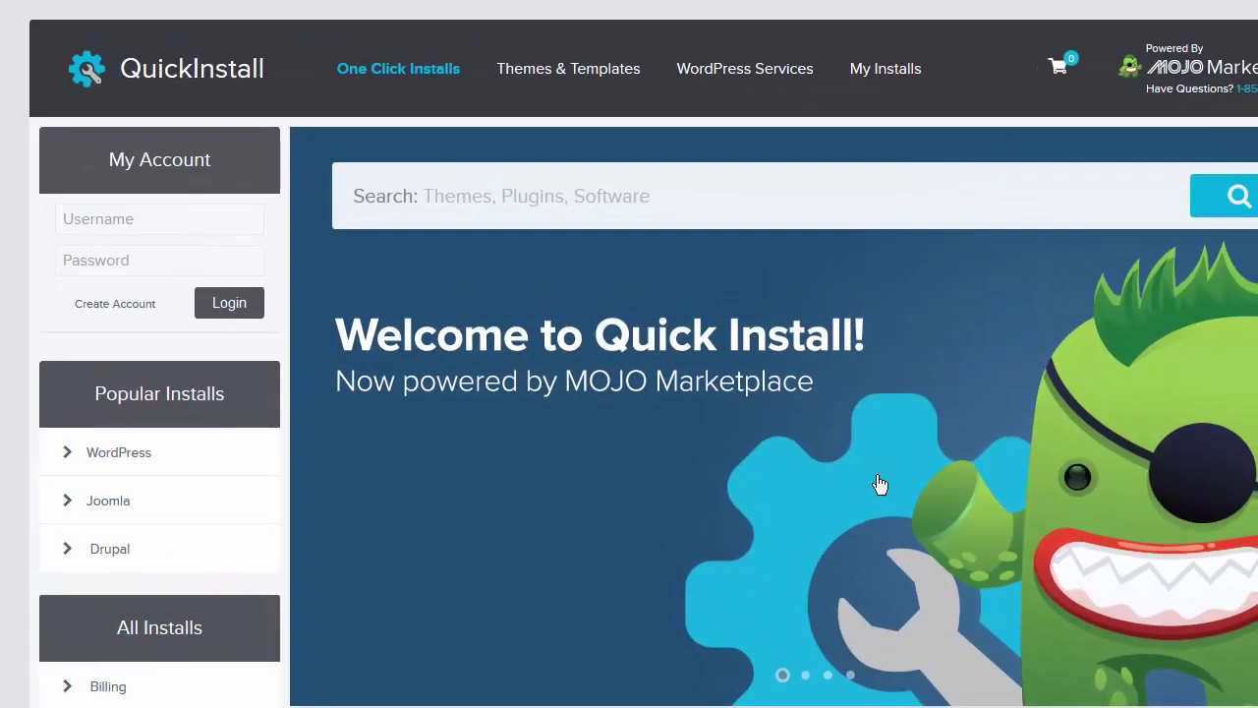
- Open the WordPress 4.2.2 page and review its free and premium setup options
left_click(131, 458)
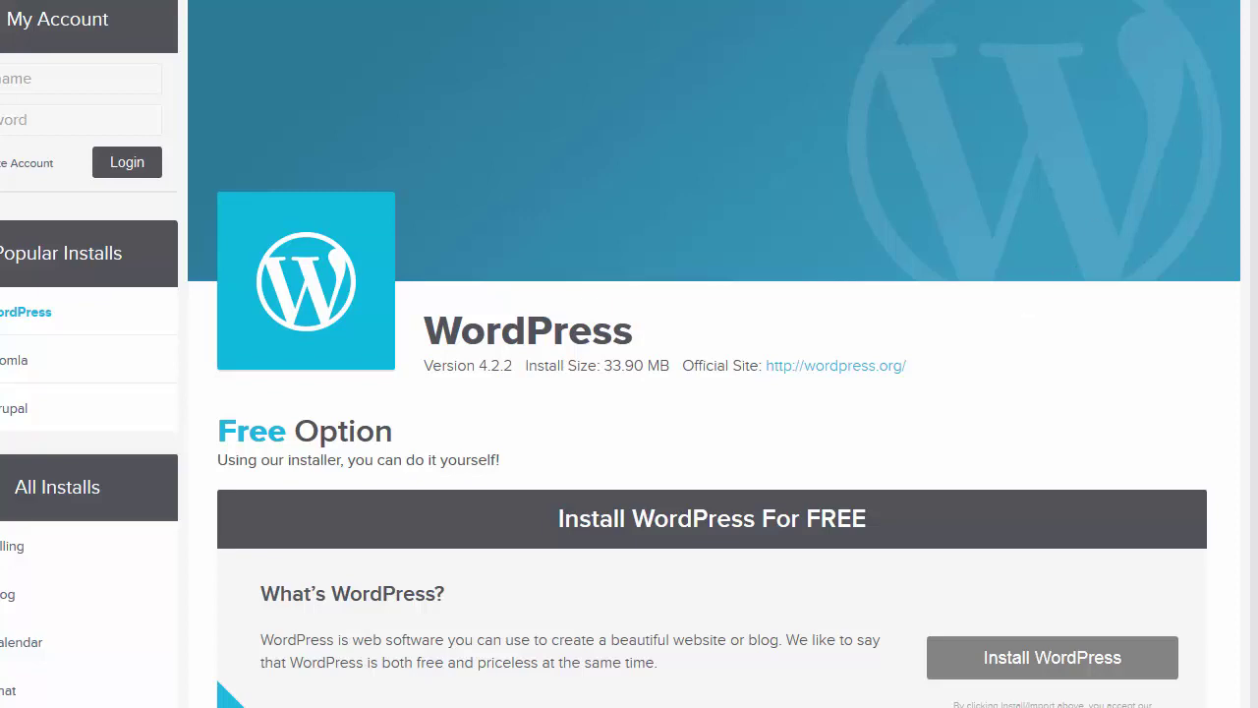
scroll(629, 353, "down", 9)
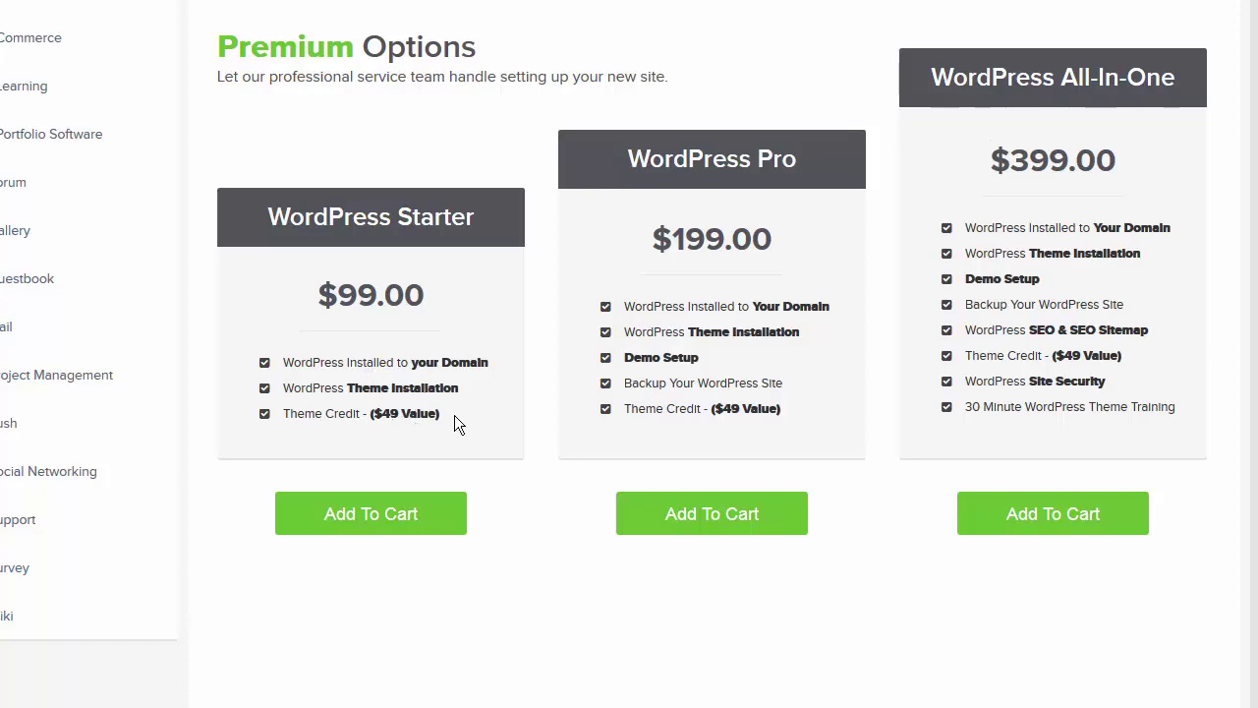
scroll(454, 424, "up", 8)
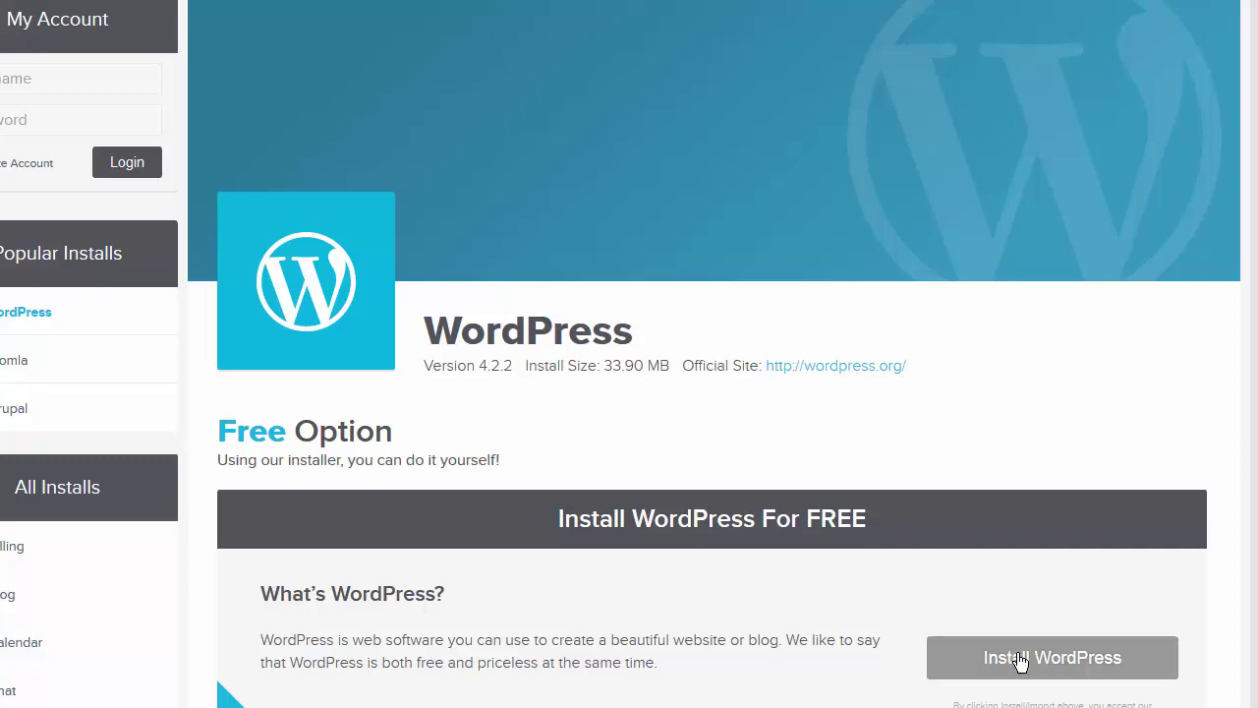
- Start a free WordPress install on gatorvids.com, briefly checking what the site currently shows
left_click(1143, 673)
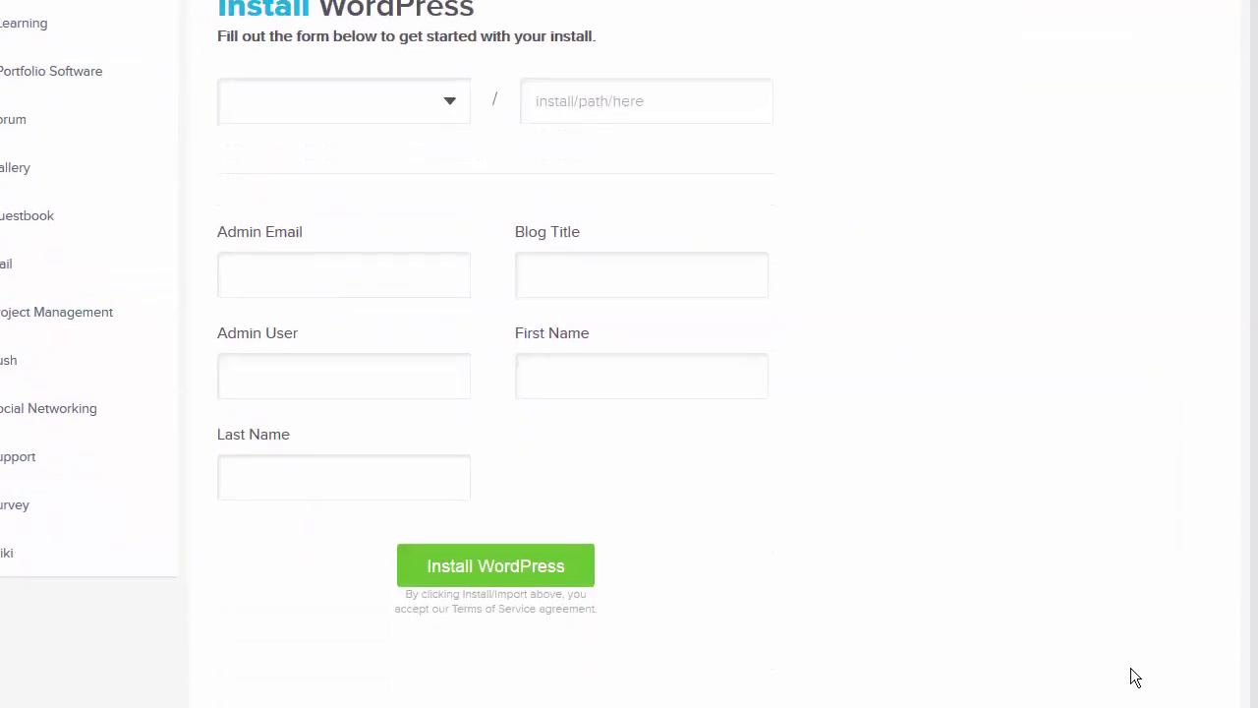
left_click(452, 105)
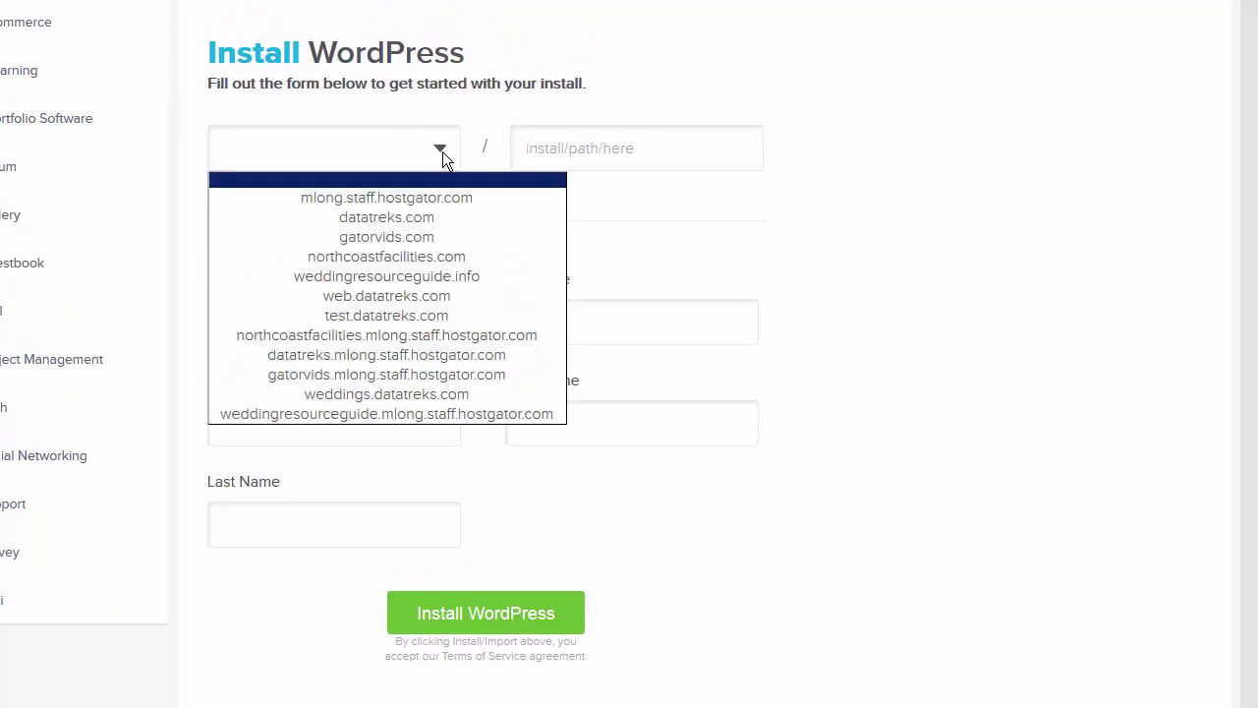
left_click(437, 236)
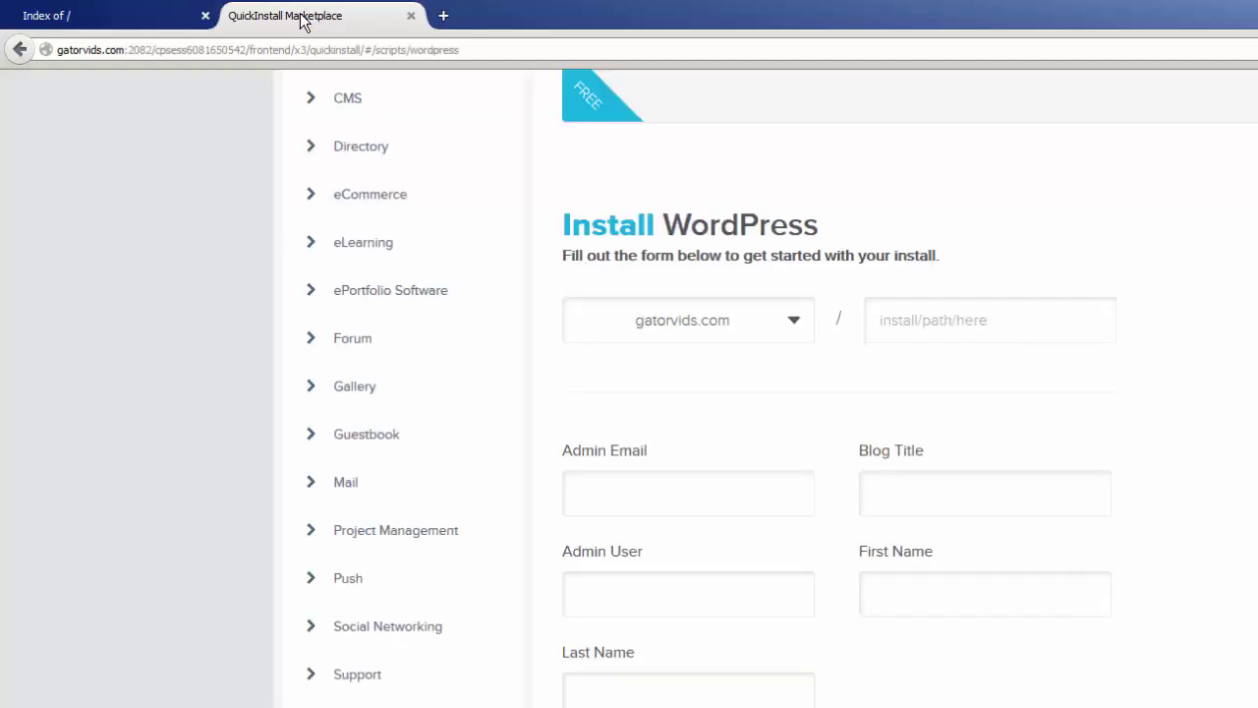
left_click(98, 21)
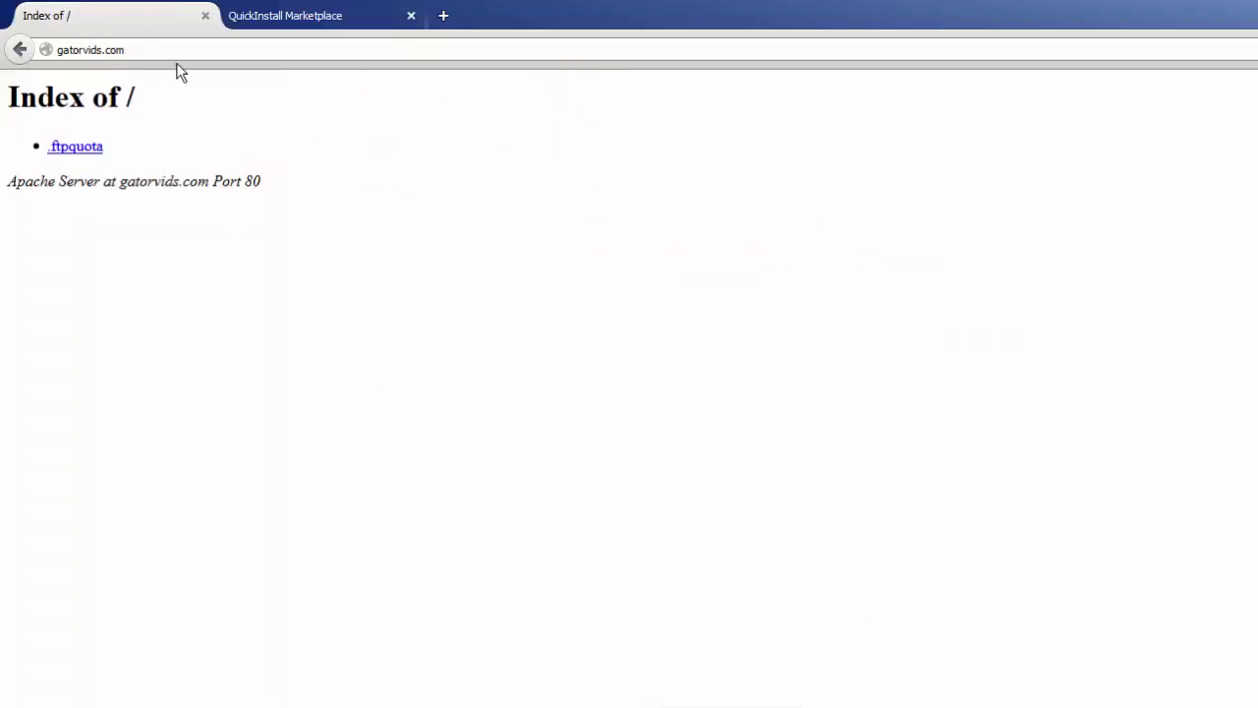
left_click(290, 23)
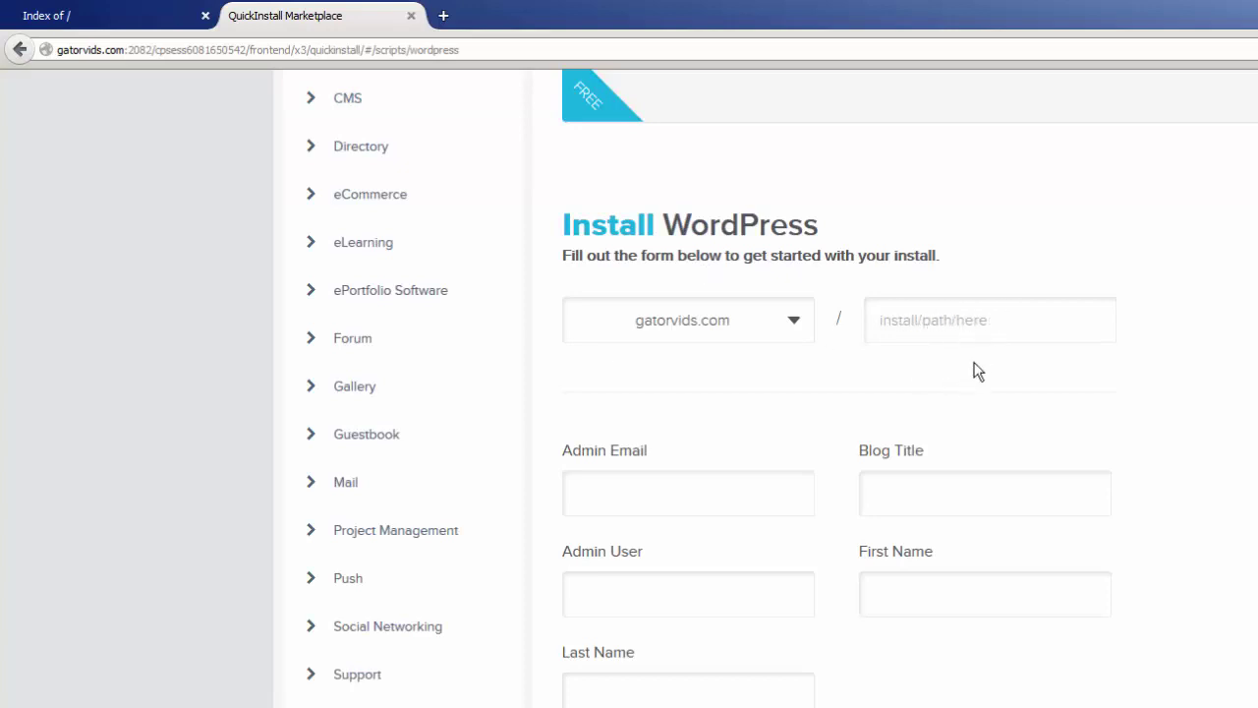
- Enter the admin e-mail address, blog title 'Franks Pizza' and admin username 'admin'
left_click(697, 499)
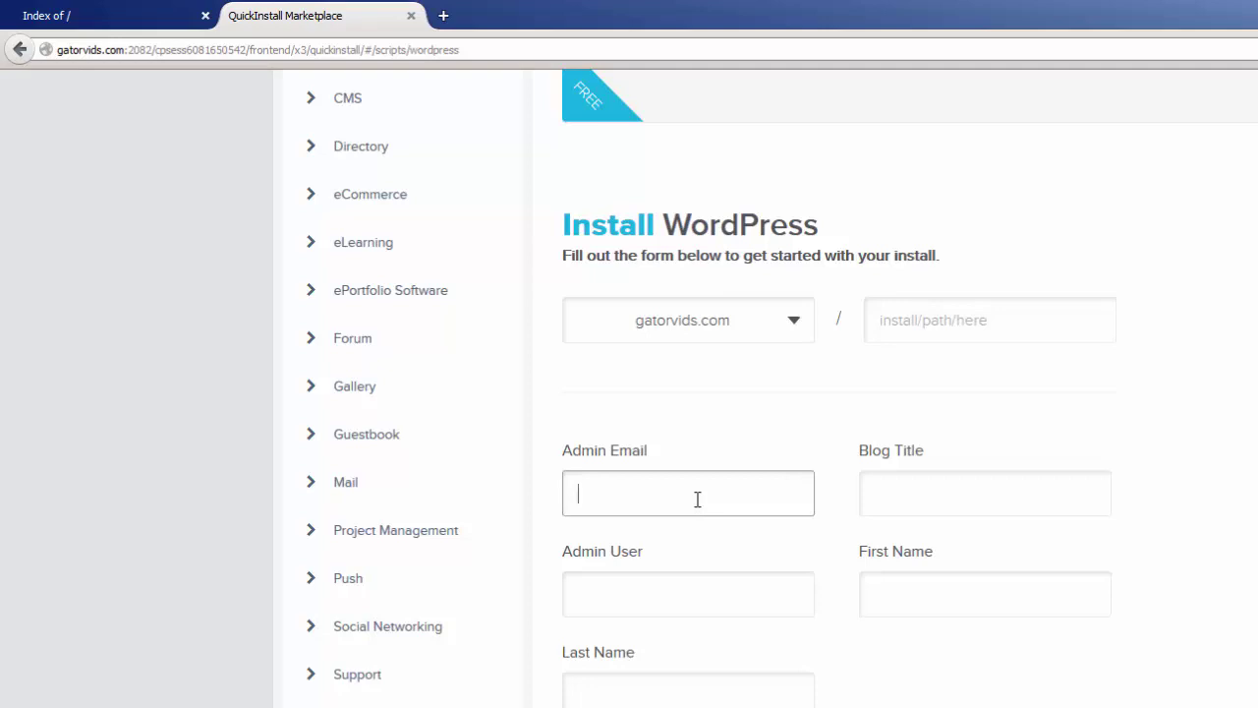
type("me@")
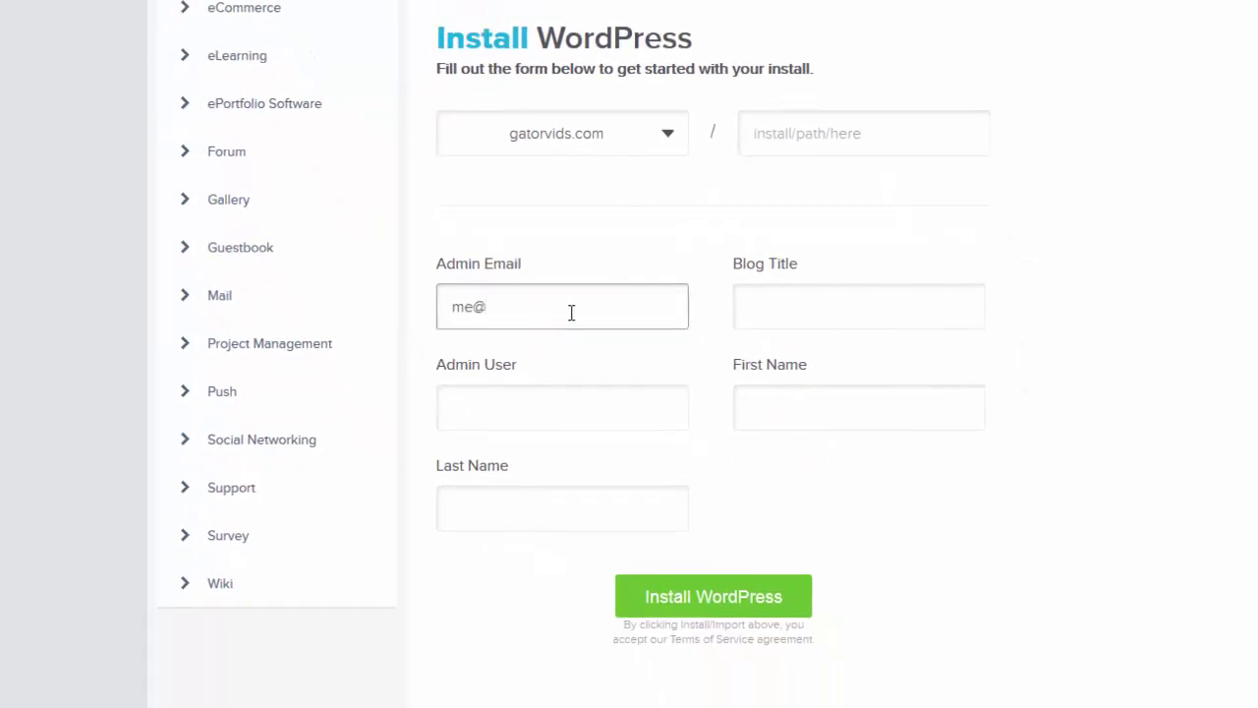
type("domain.com")
left_click(760, 301)
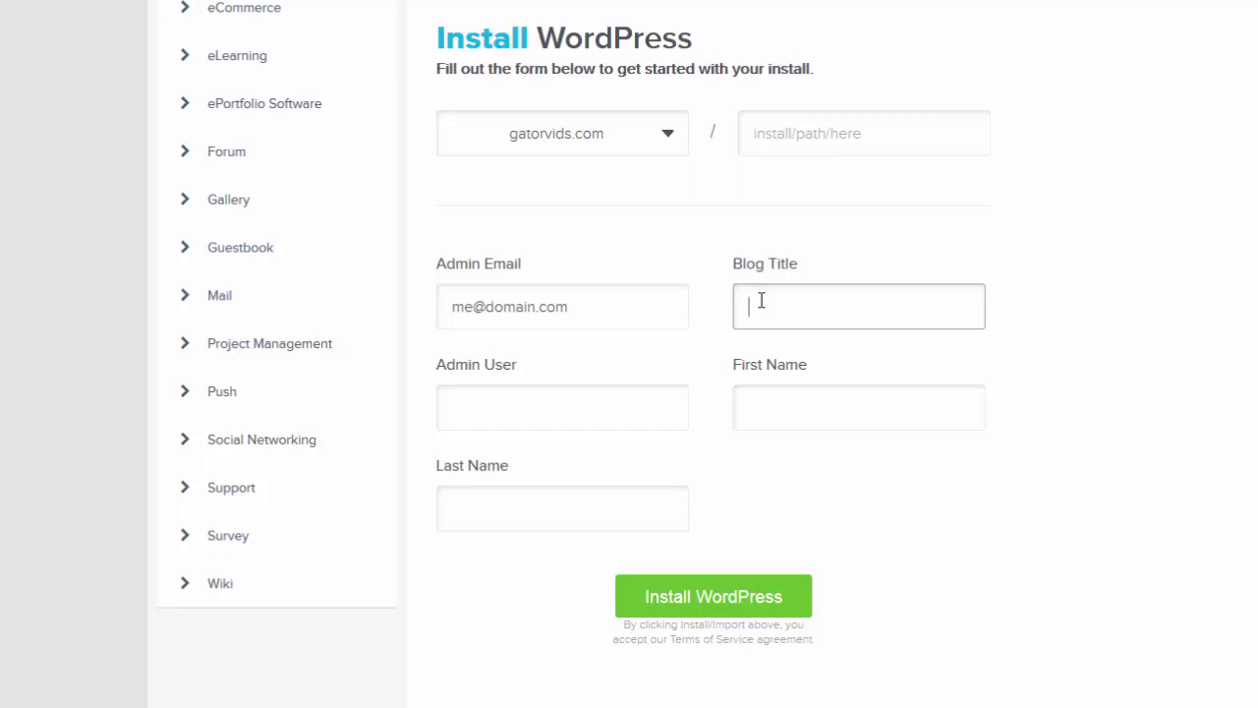
type("Franks Pizza")
left_click(637, 403)
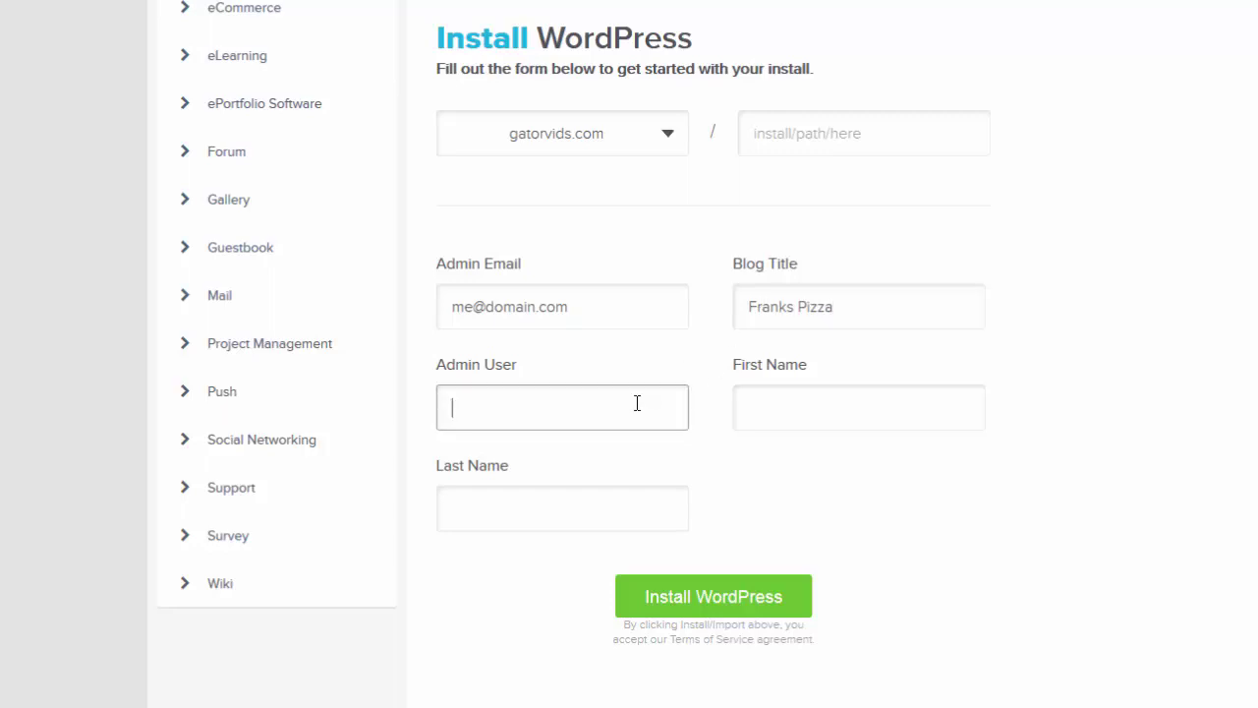
type("admin")
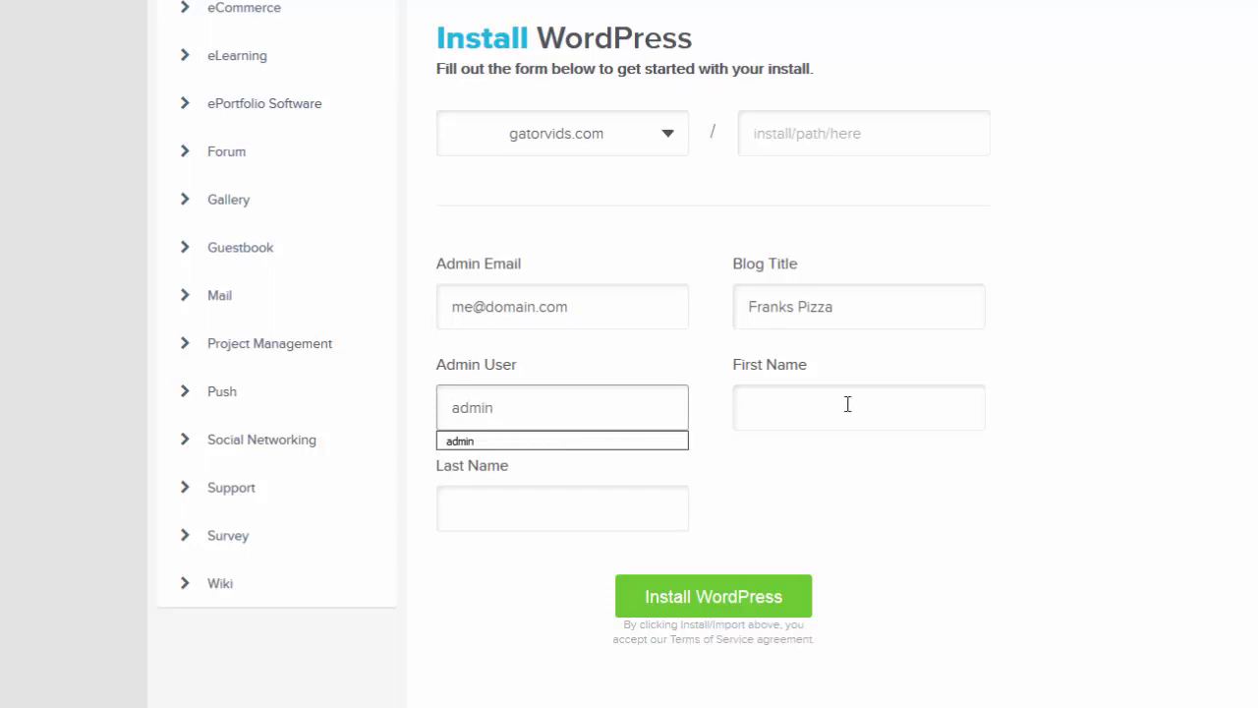
- Fill in the owner's first and last names
left_click(847, 404)
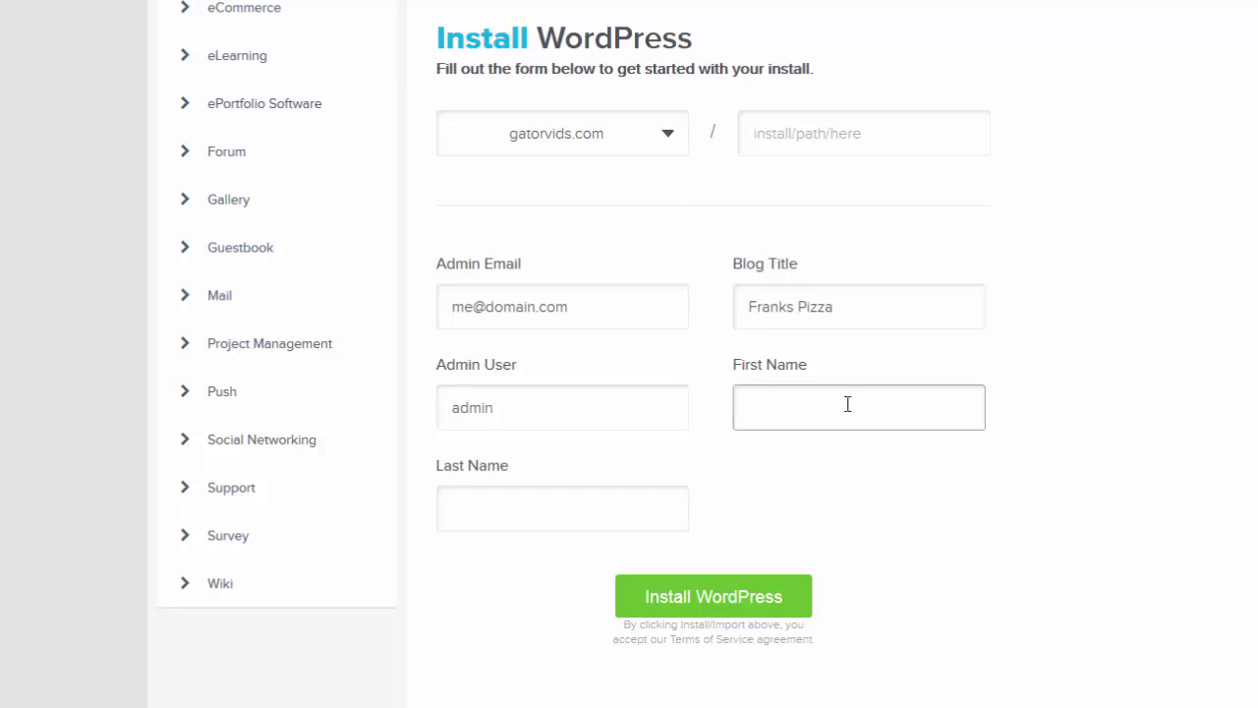
key("Tab")
left_click(879, 459)
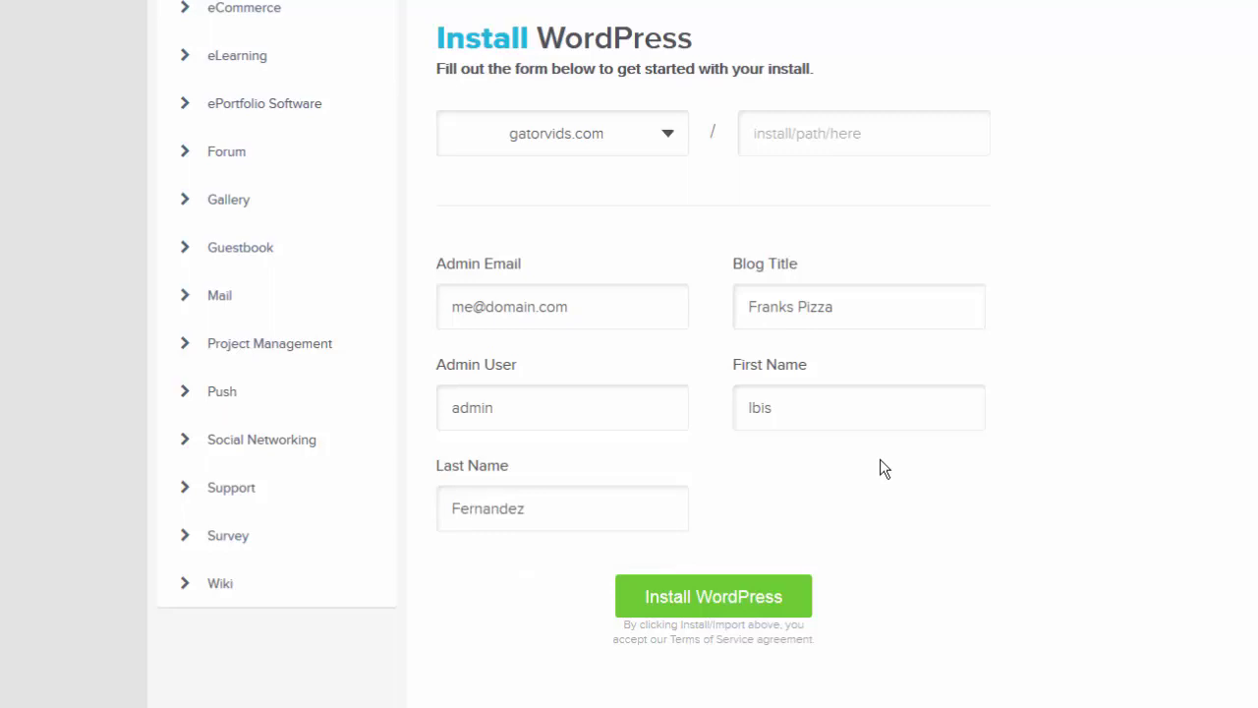
- Run the WordPress installation and copy the generated admin password from its credentials
left_click(796, 594)
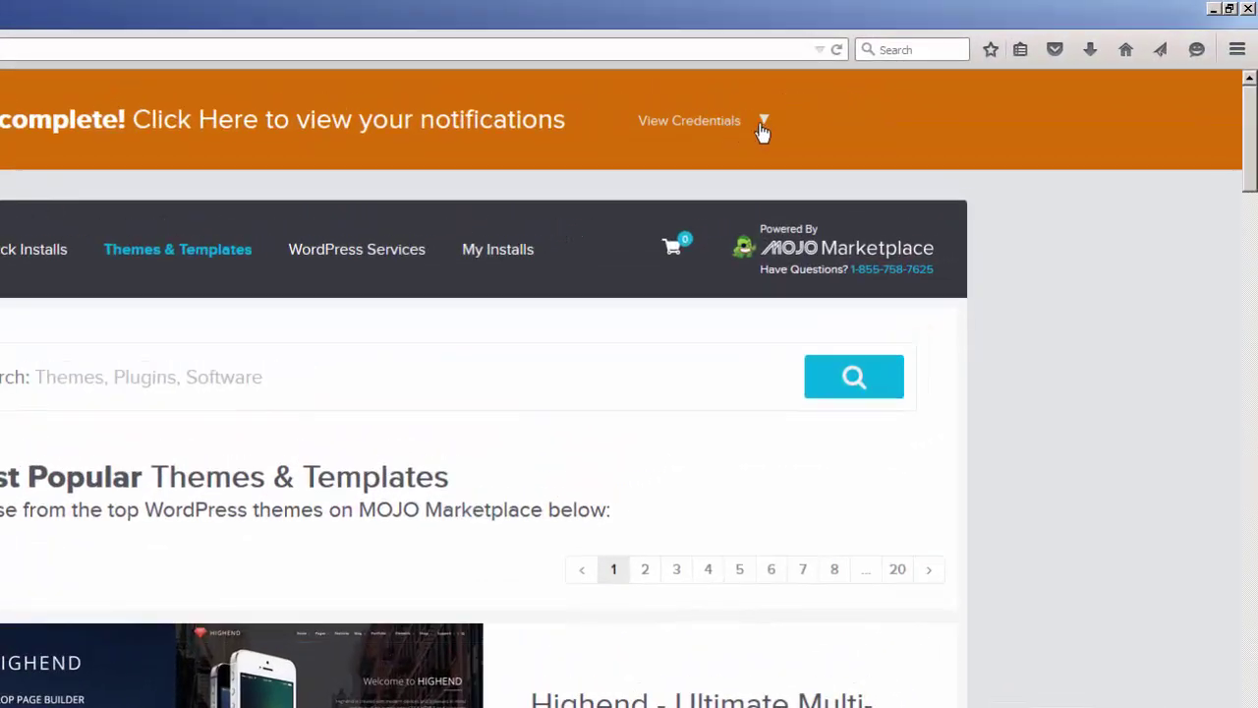
left_click(764, 126)
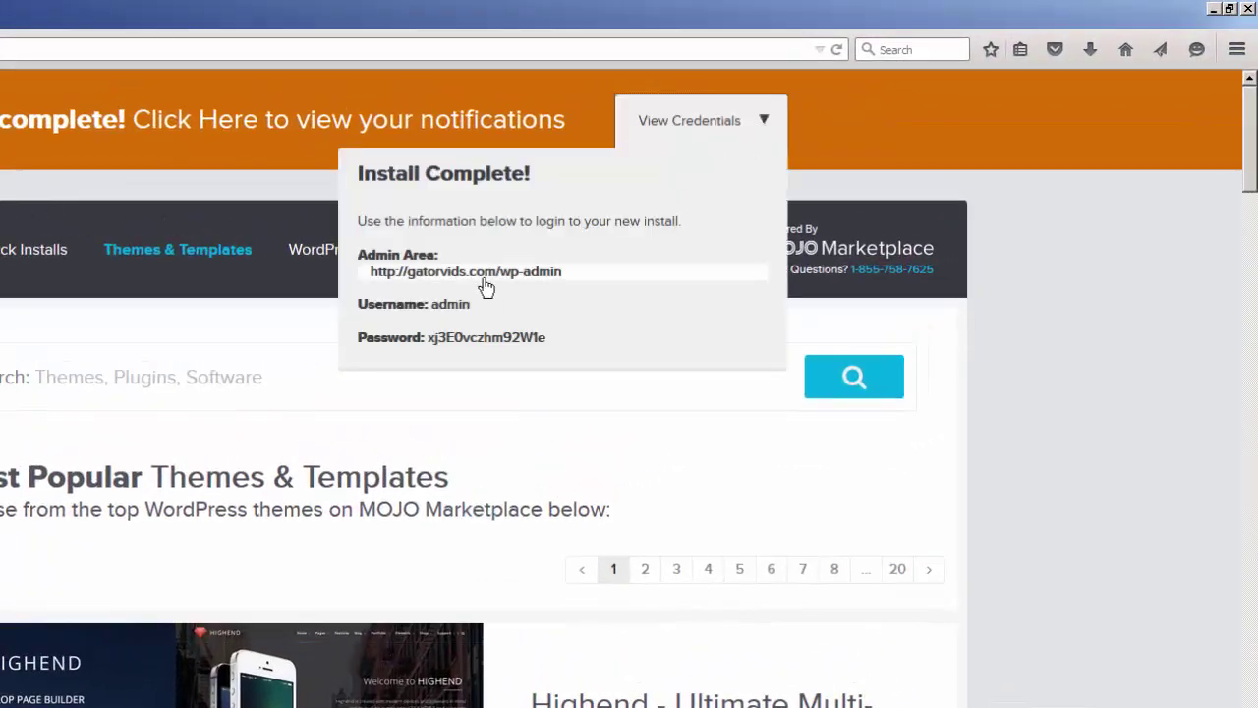
left_click_drag(546, 341, 433, 340)
right_click(434, 340)
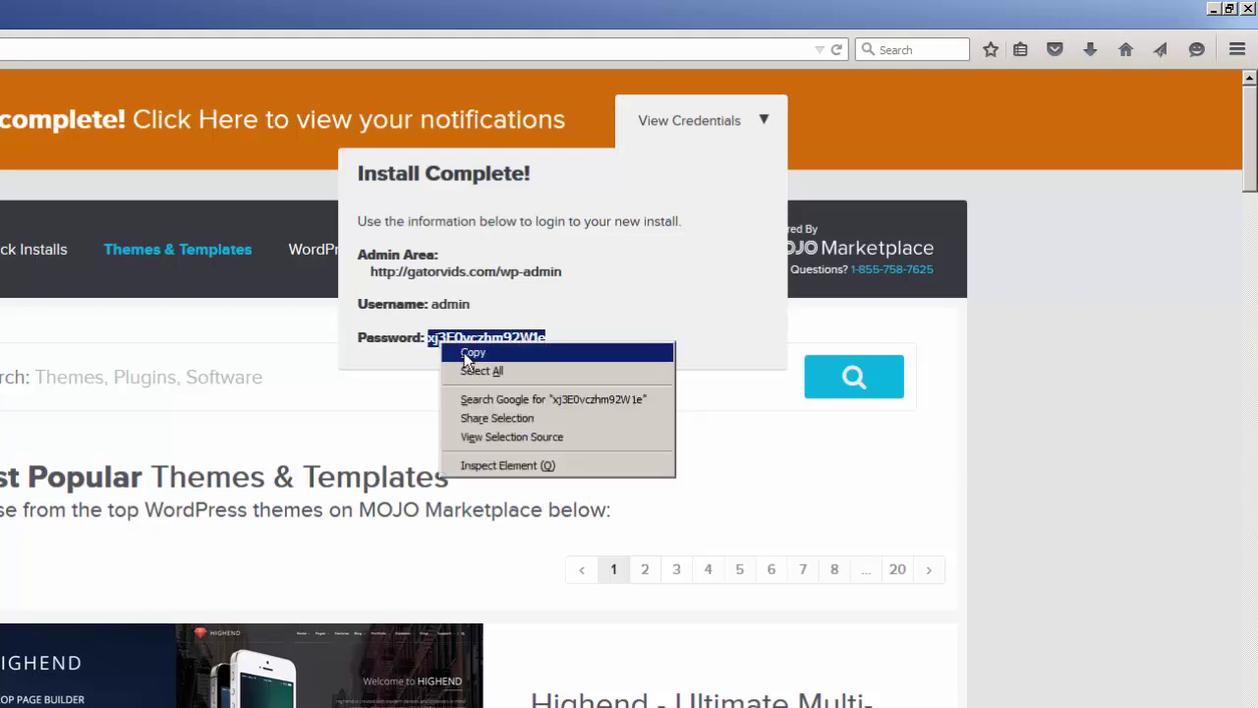
left_click(467, 358)
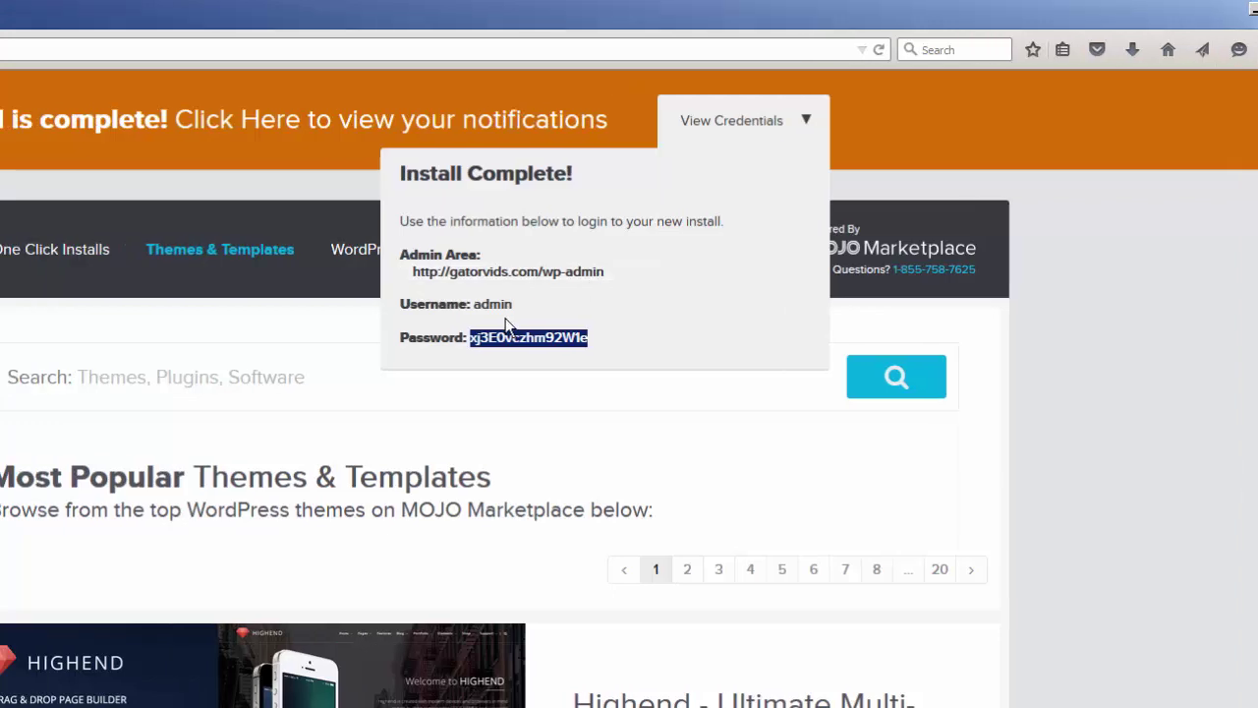
- Reload gatorvids.com to confirm the new Franks Pizza WordPress site now loads
left_click(84, 29)
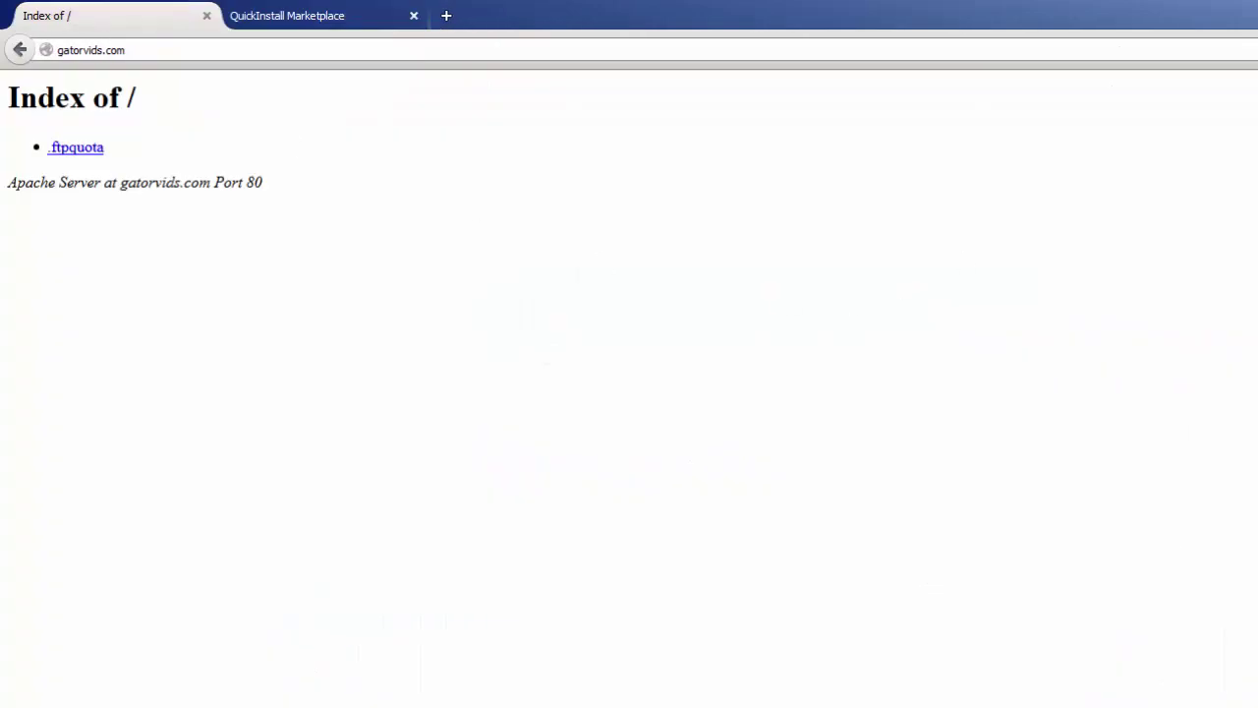
key("F5")
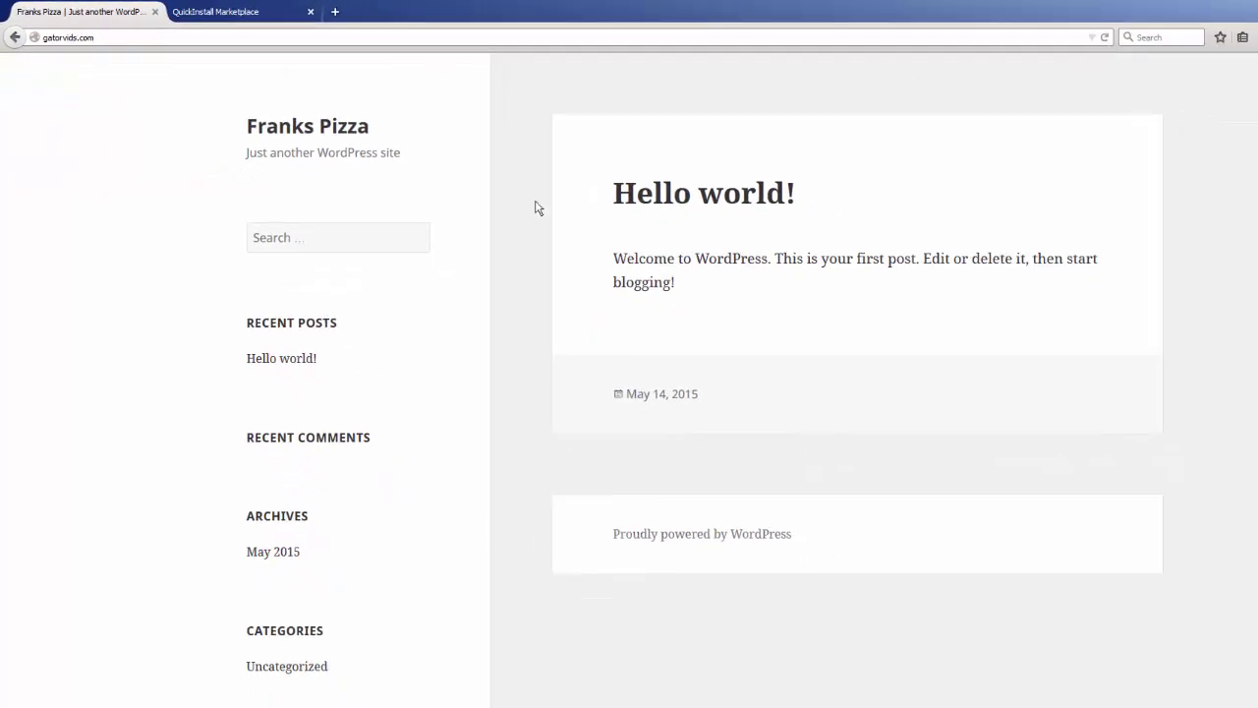
scroll(694, 300, "down", 3)
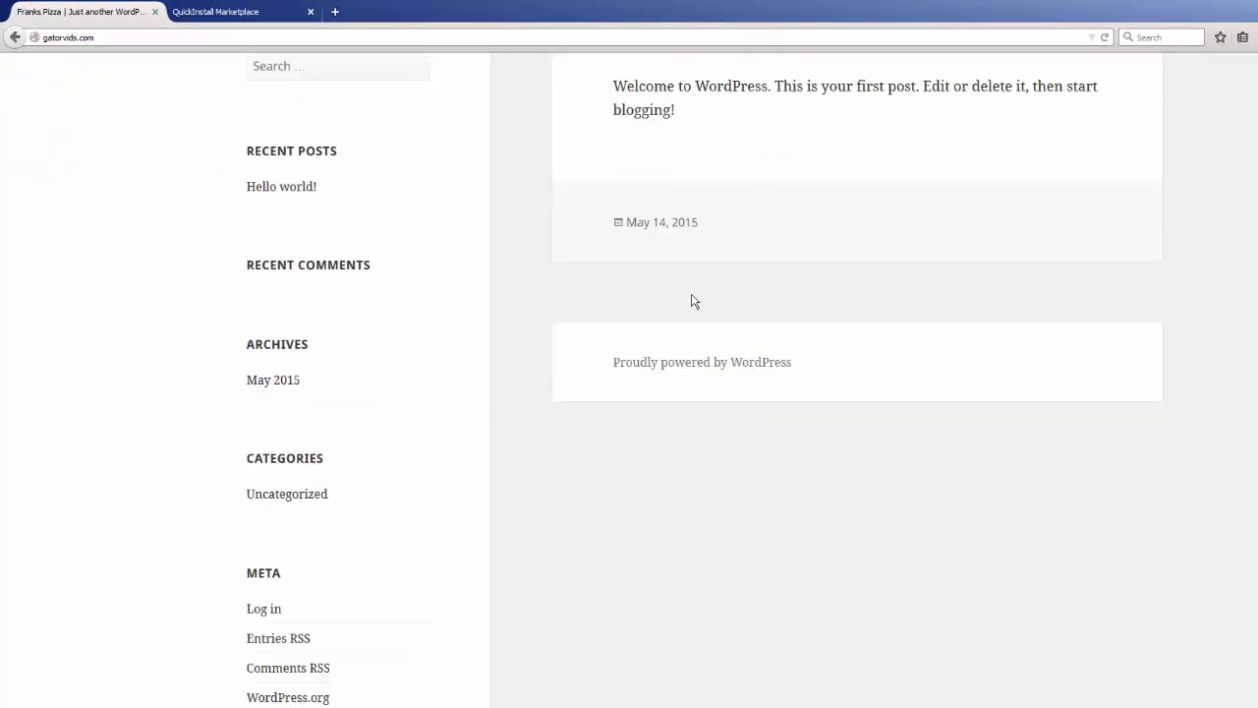
scroll(694, 301, "up", 3)
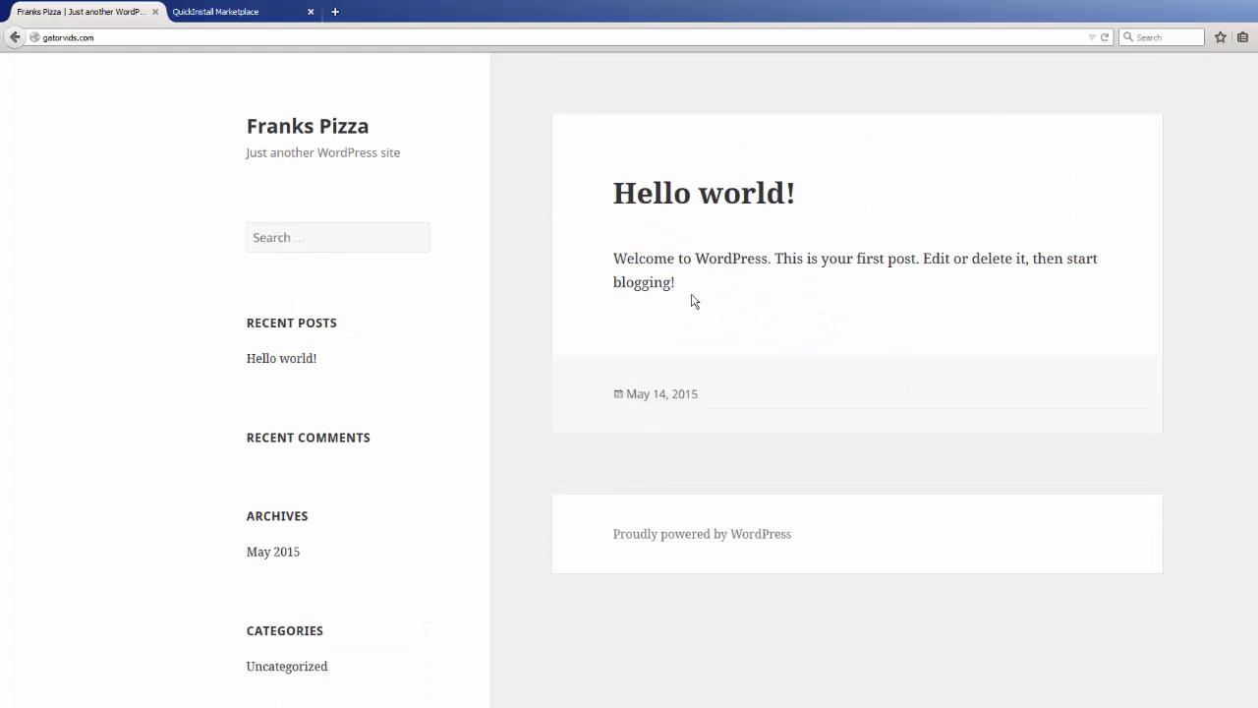
left_click(210, 13)
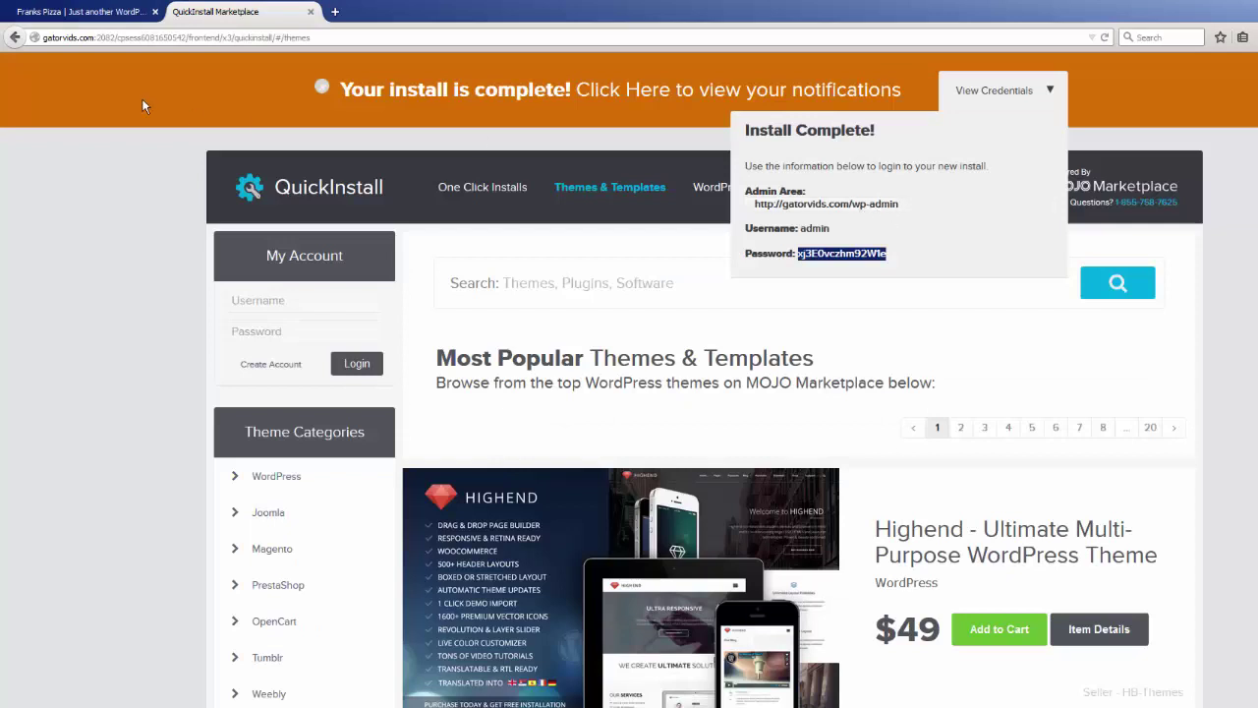
left_click(97, 18)
- Load gatorvids.com/wp-admin to reach the WordPress login page
left_click(120, 37)
left_click(120, 36)
type("/")
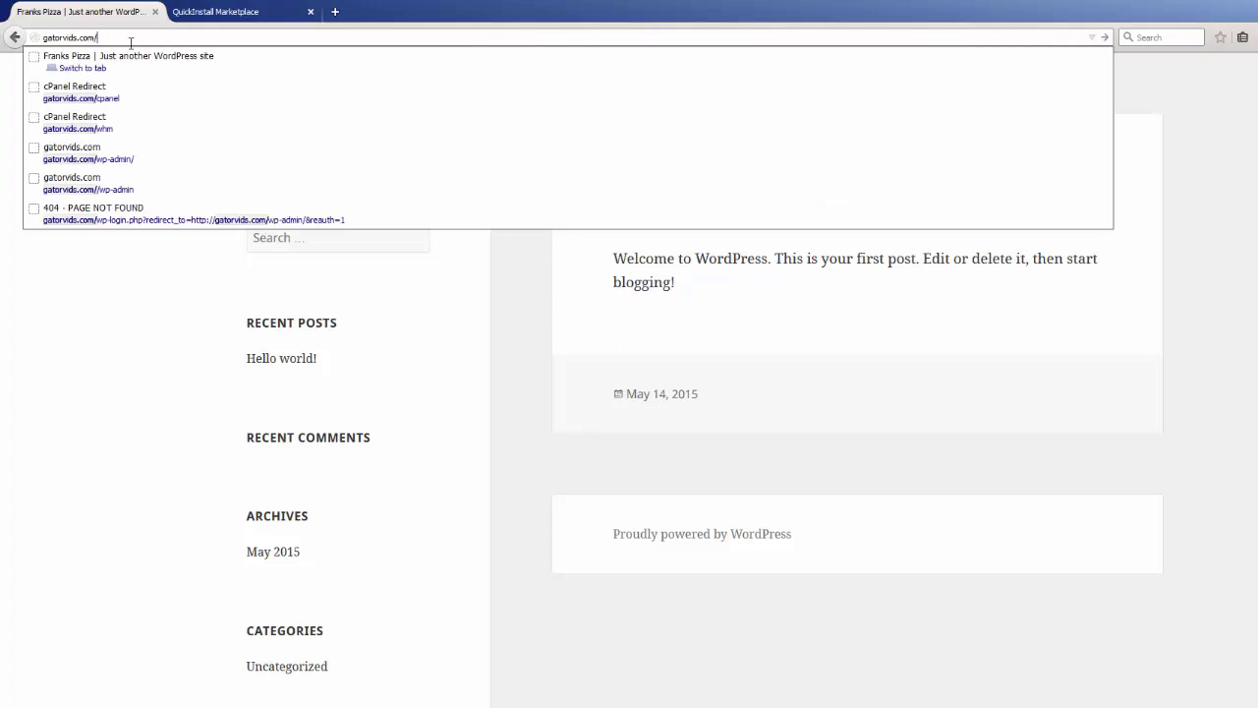
type("wp")
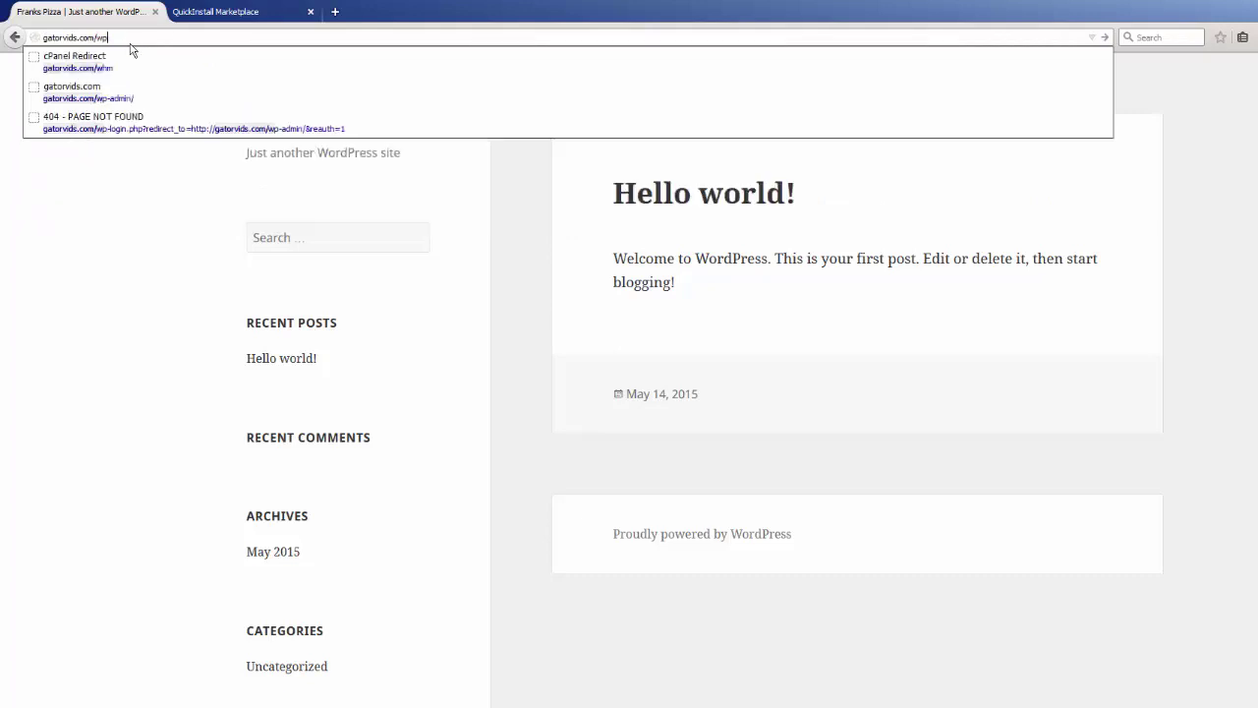
type("-admin")
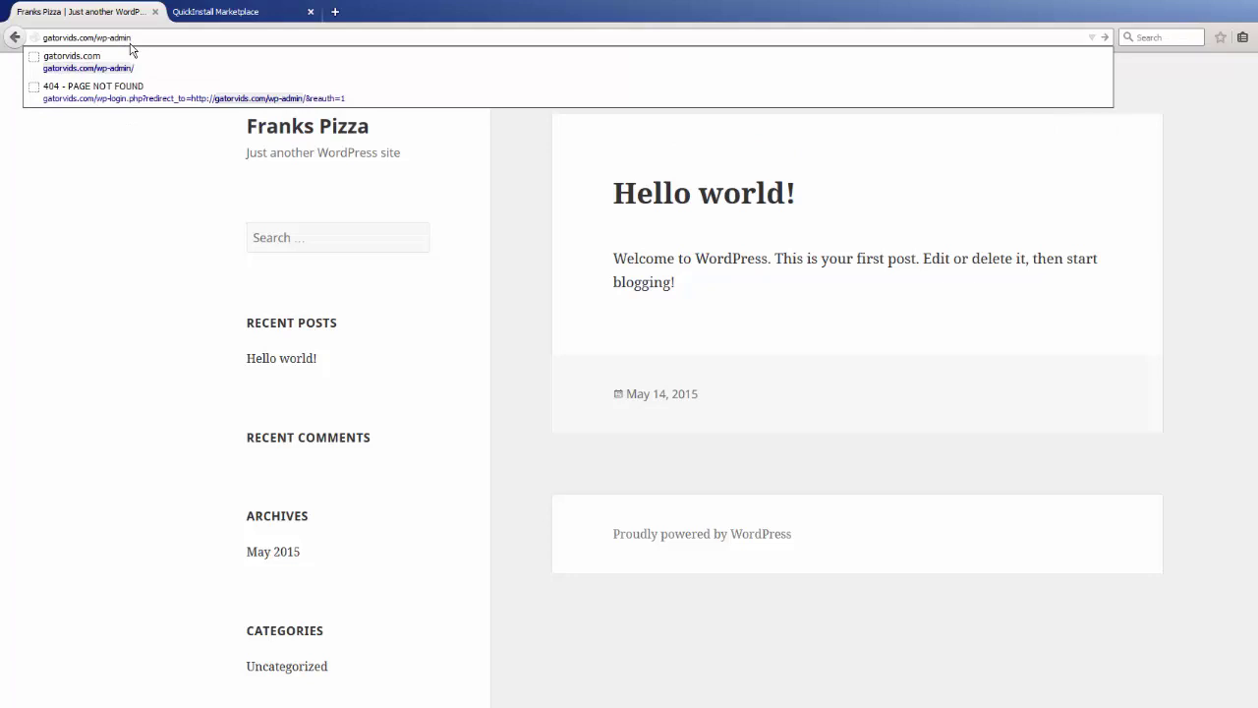
key("Return")
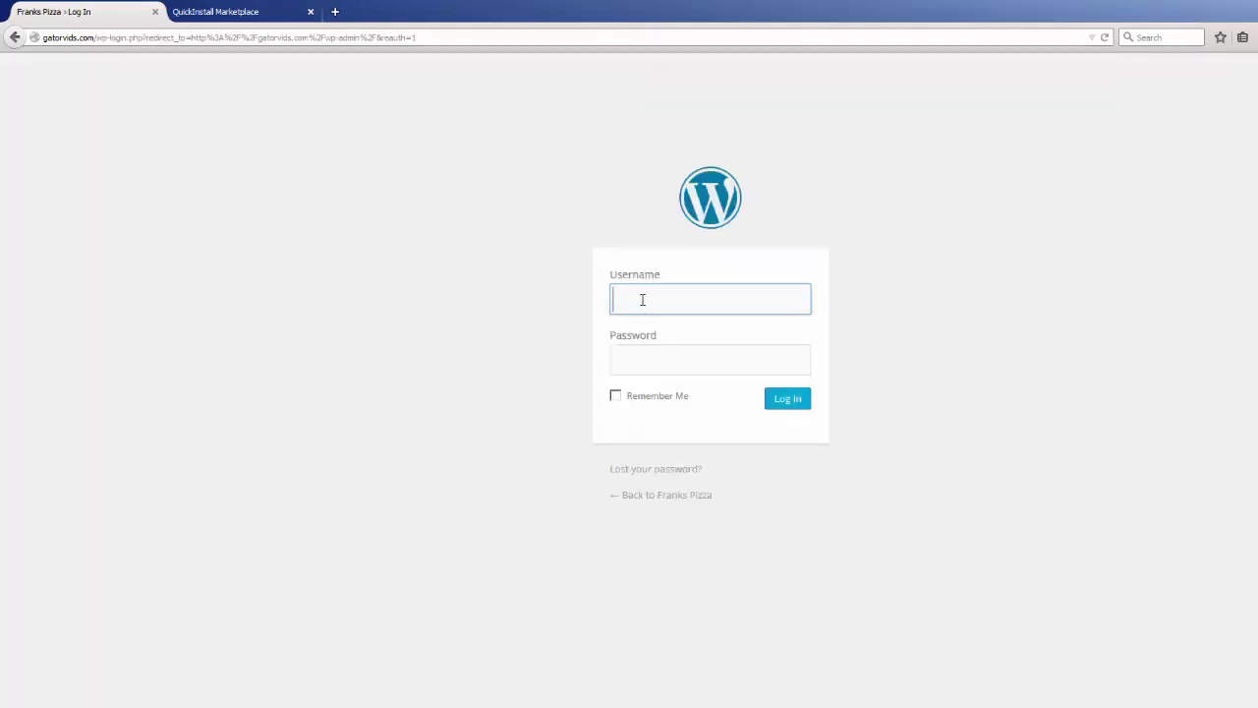
- Log in as 'admin' with the pasted installer password
type("admin")
left_click(684, 360)
right_click(684, 361)
left_click(724, 422)
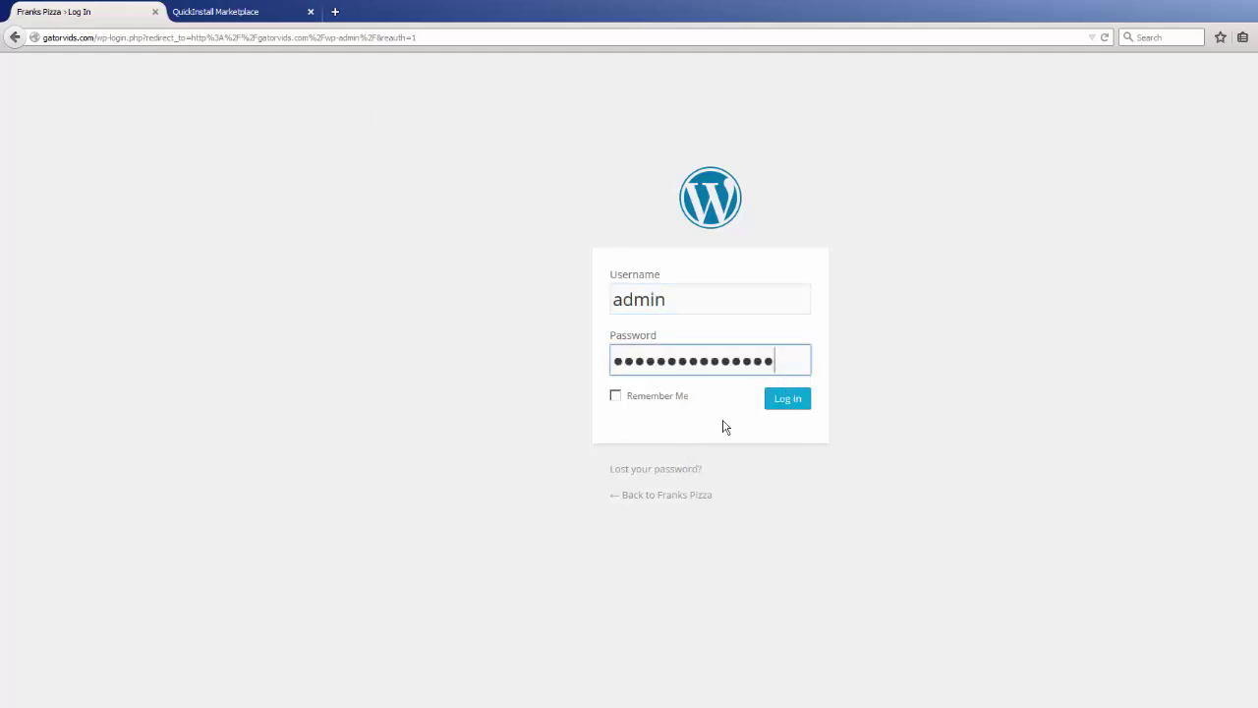
left_click(799, 409)
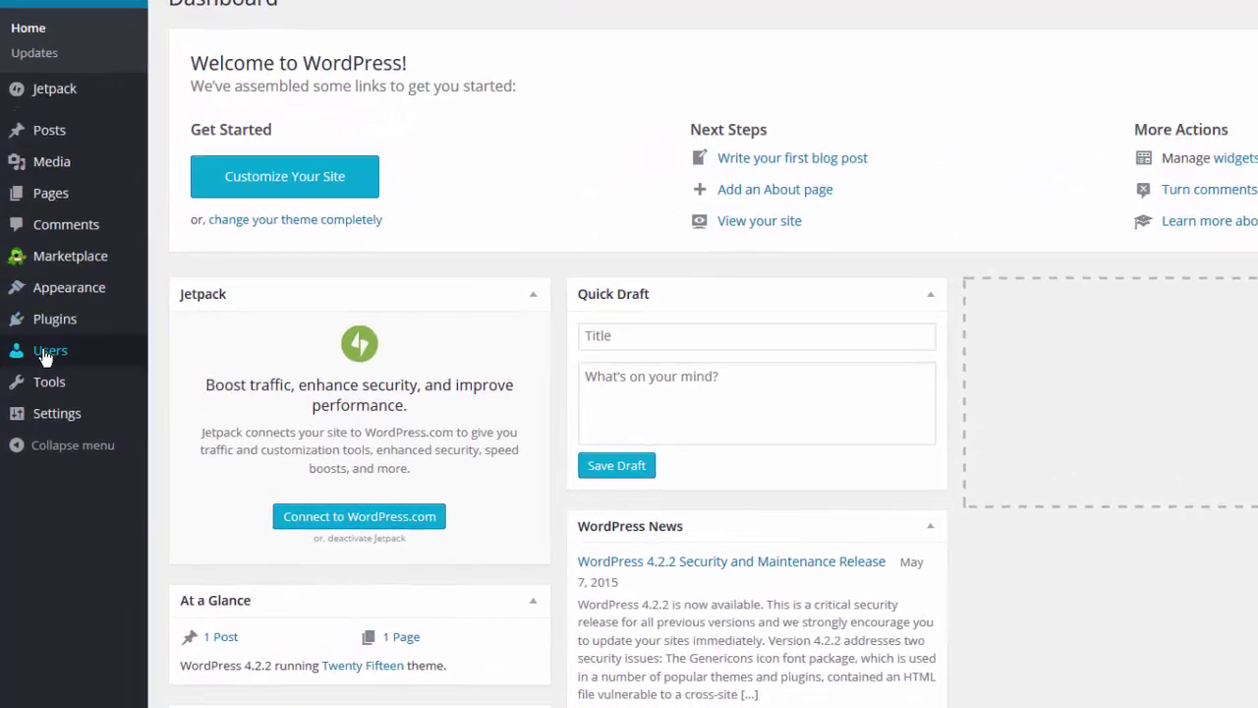
- Enter a new password twice in Your Profile and save it with Update Profile
mouse_move(46, 354)
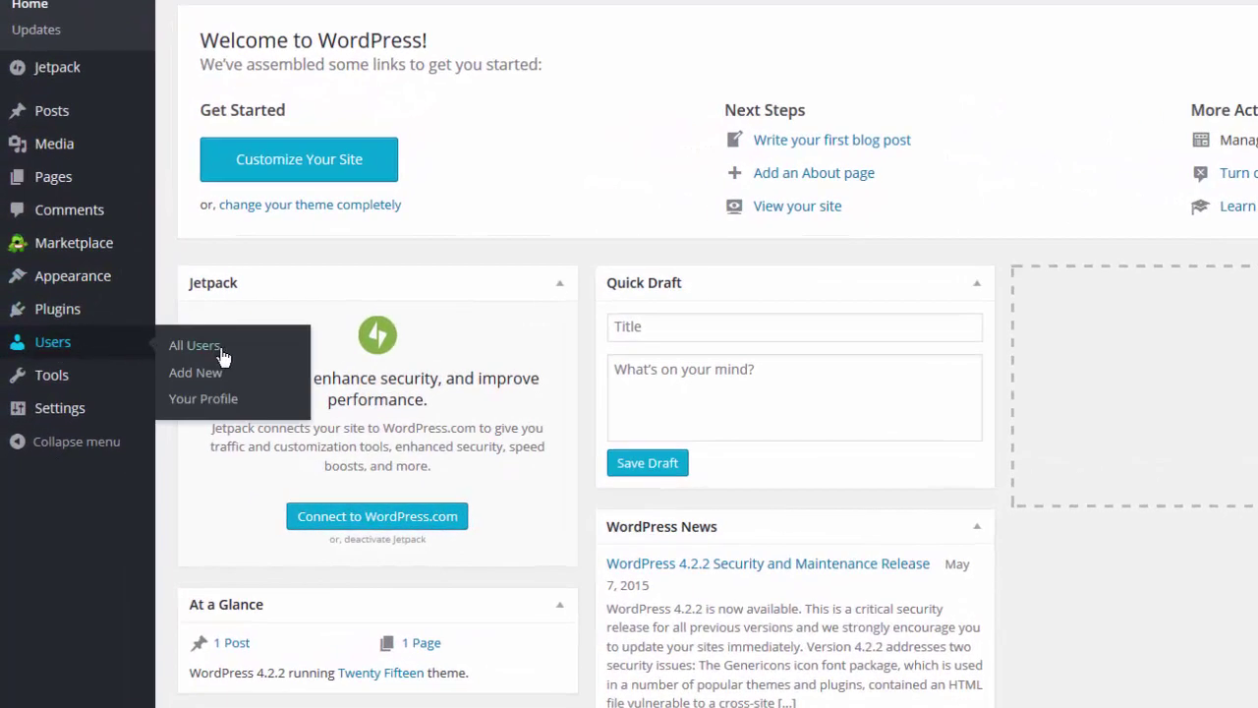
left_click(224, 403)
scroll(226, 400, "down", 10)
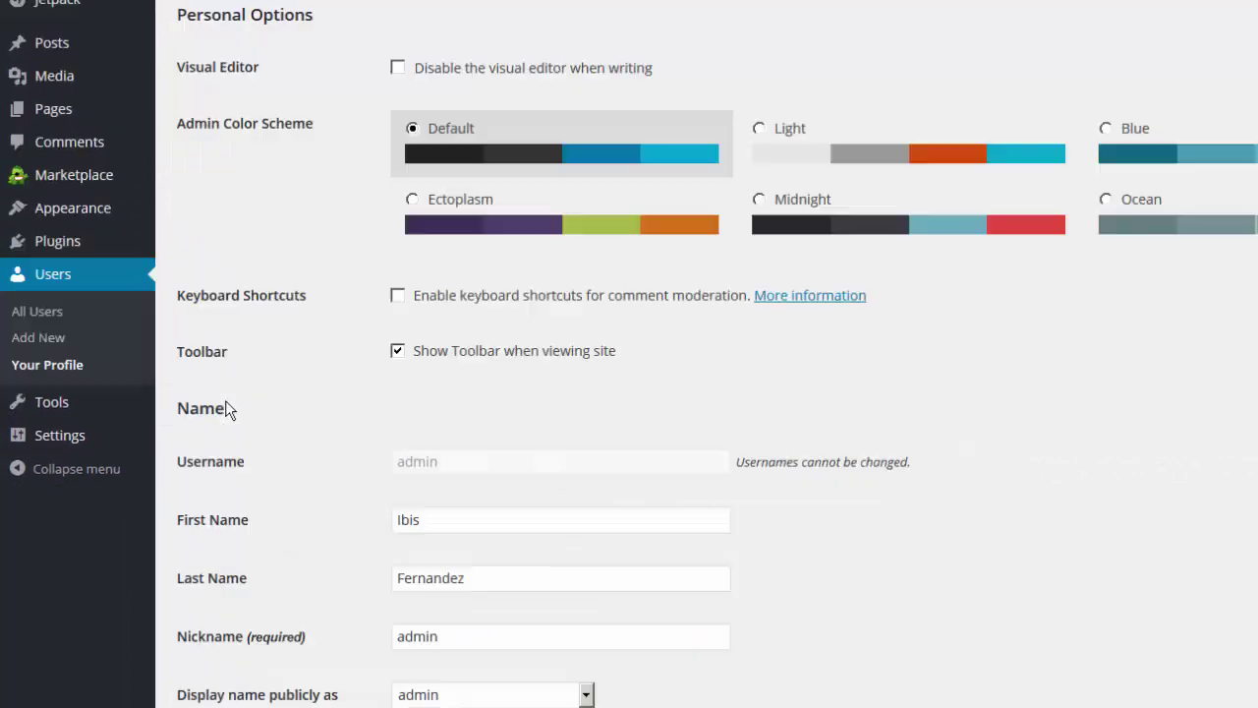
left_click(420, 433)
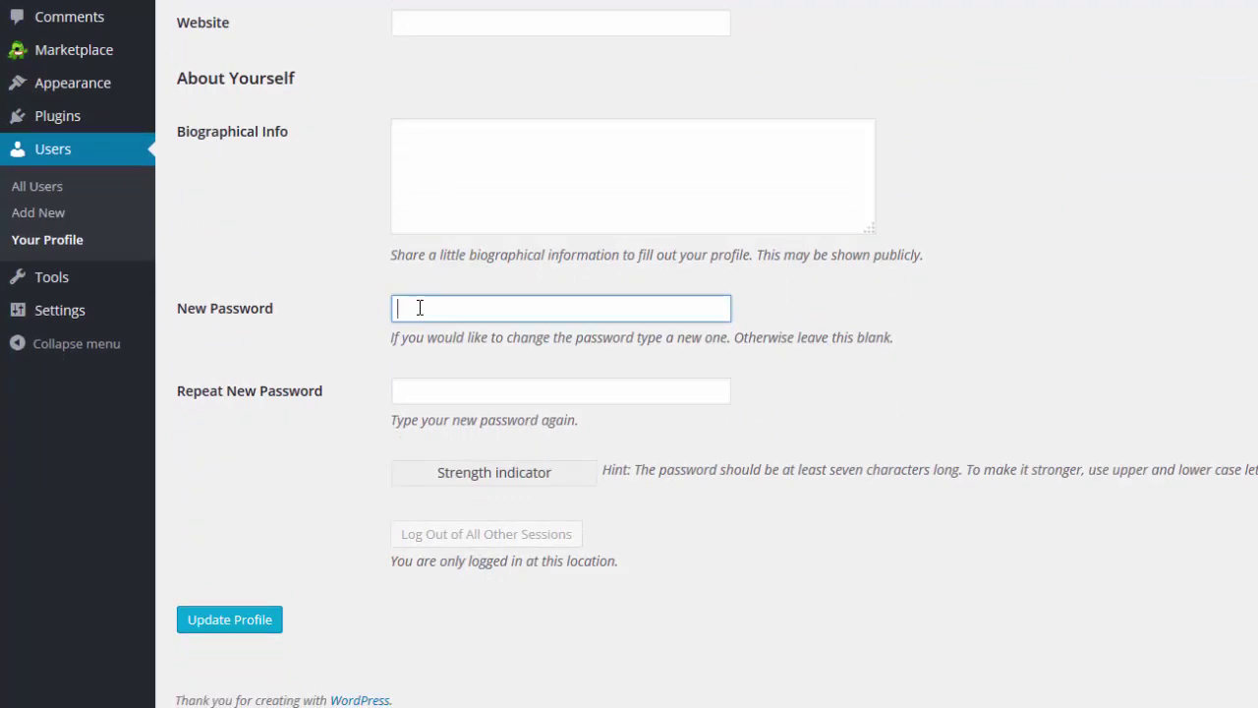
type("password")
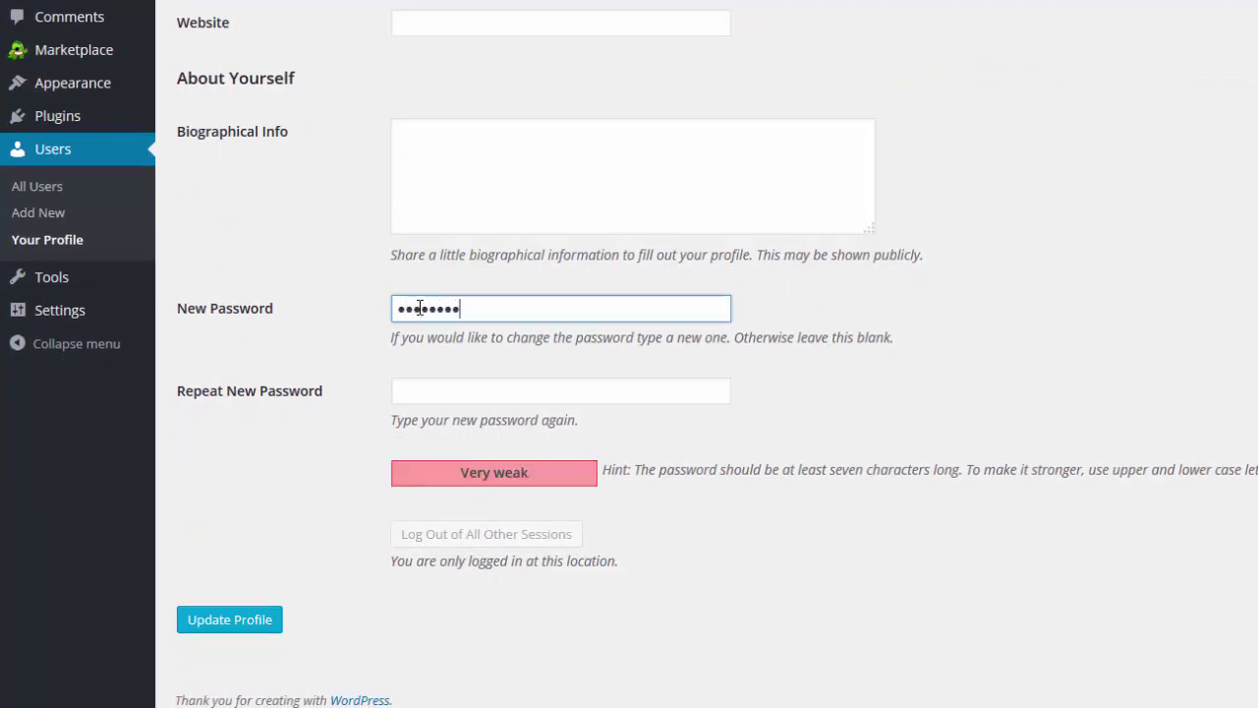
key("Tab")
type("passwor")
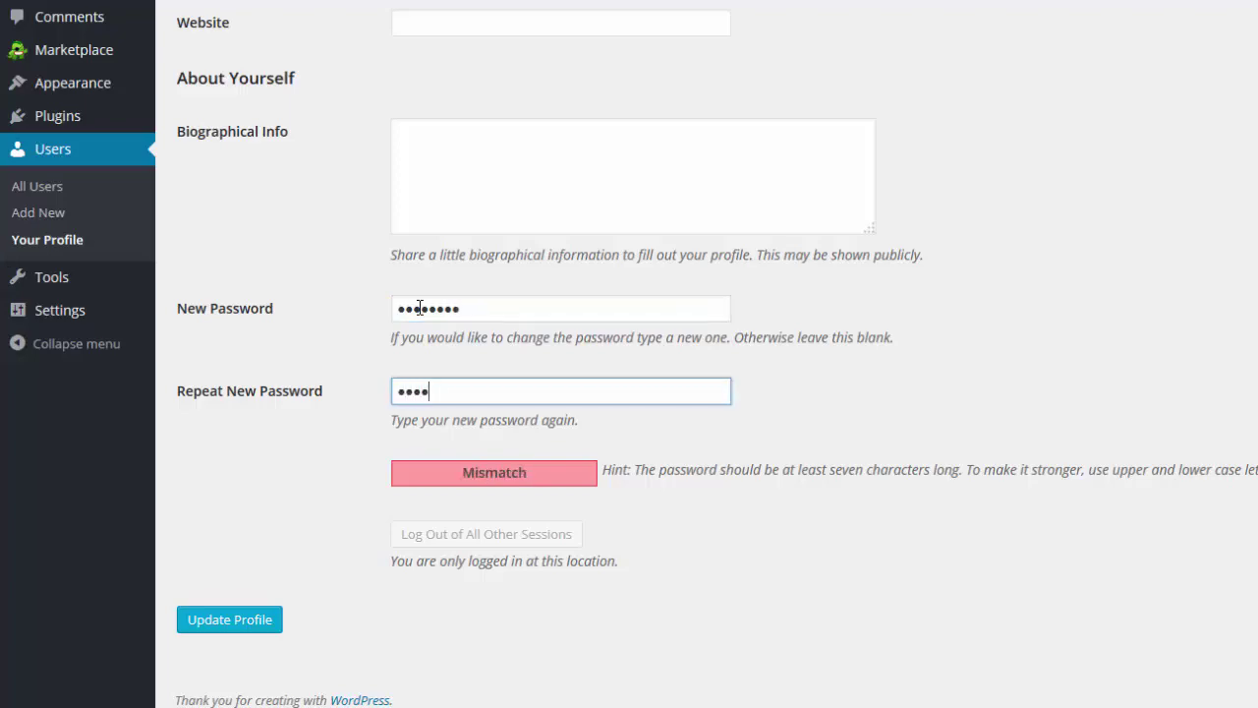
type("d")
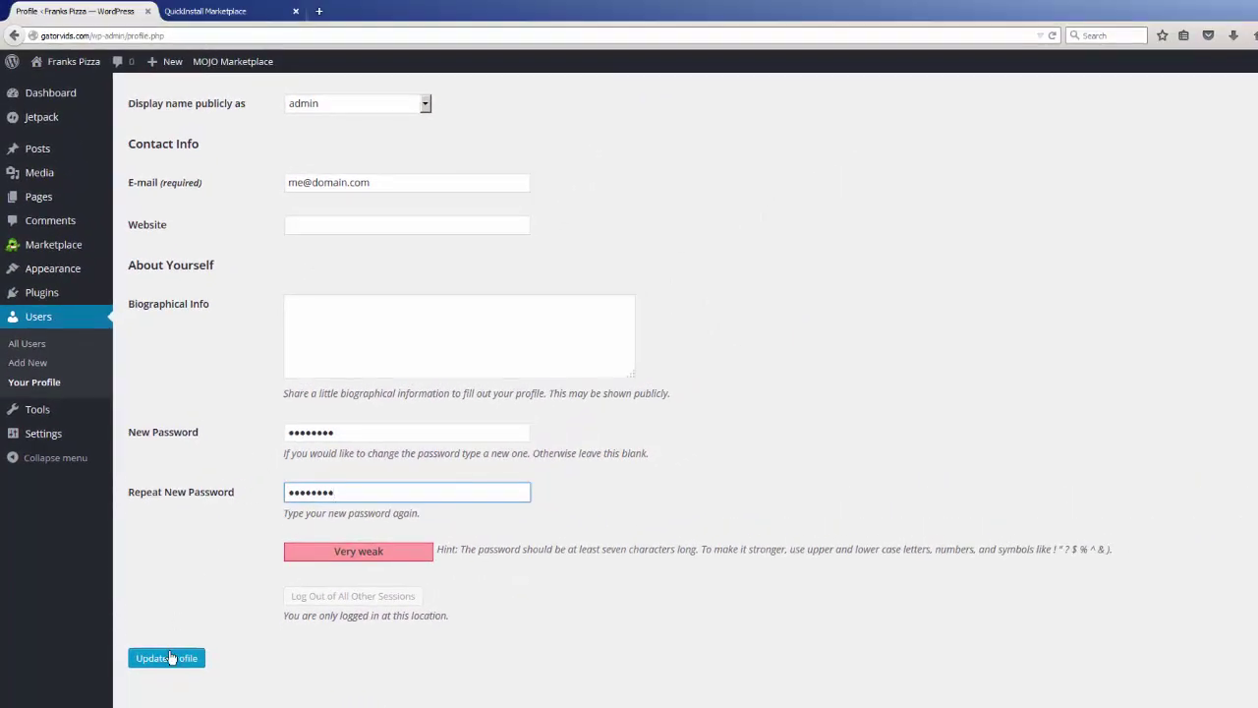
left_click(171, 658)
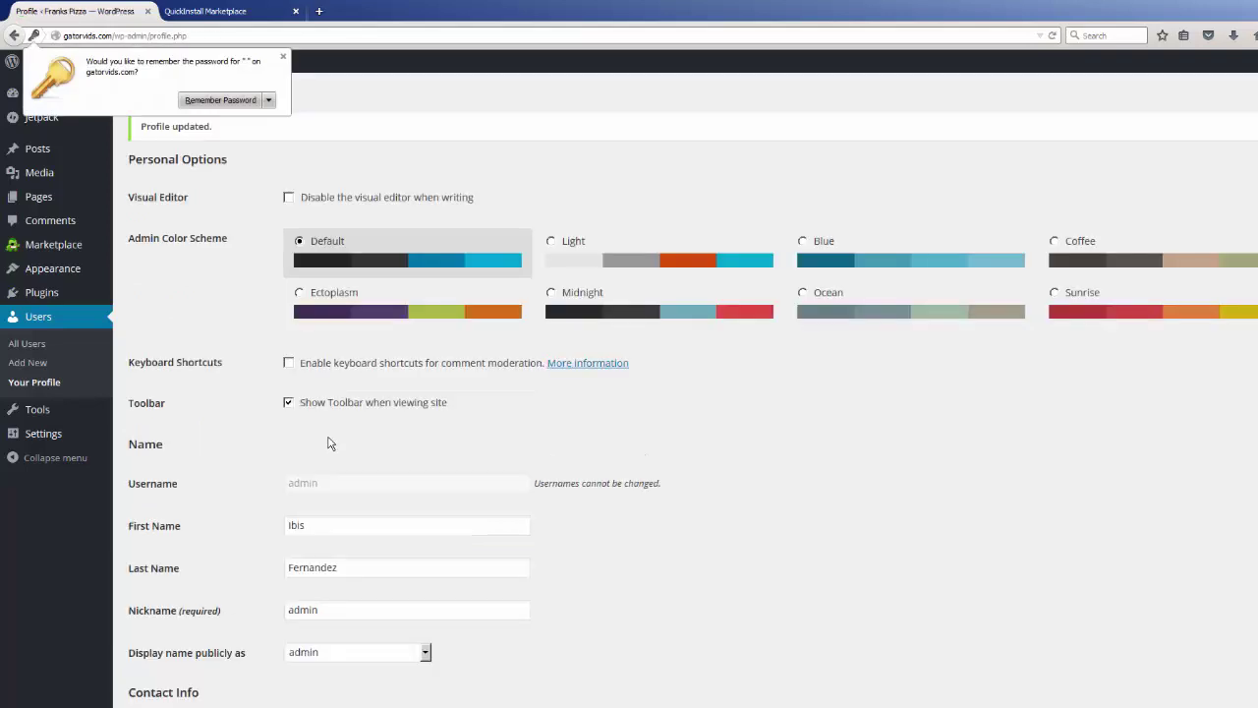
left_click(283, 56)
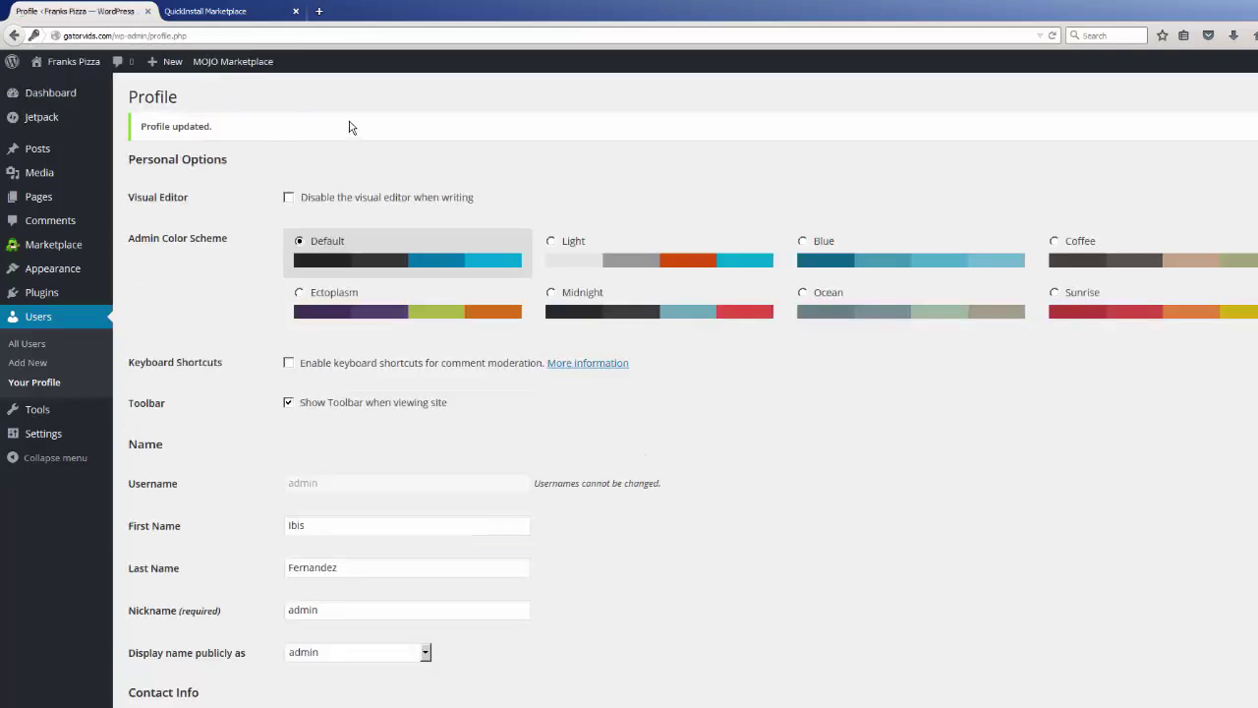